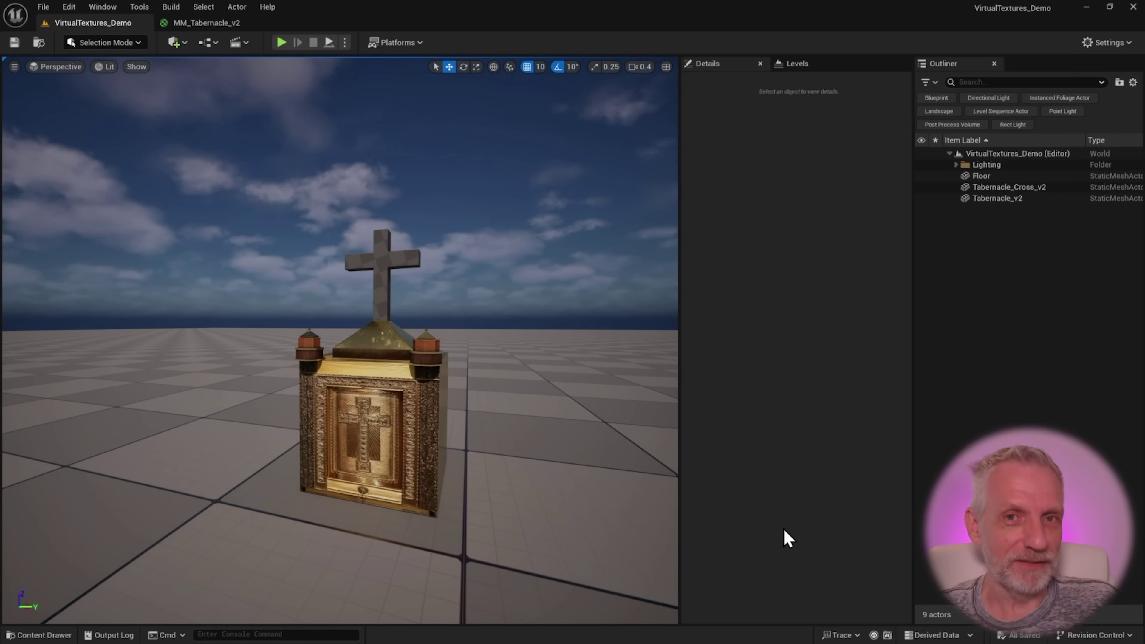
Select the tabernacle and its cross, and inspect the cross's gold texture in Substance Painter
{"action": "left_click", "coordinate": [401, 416]}
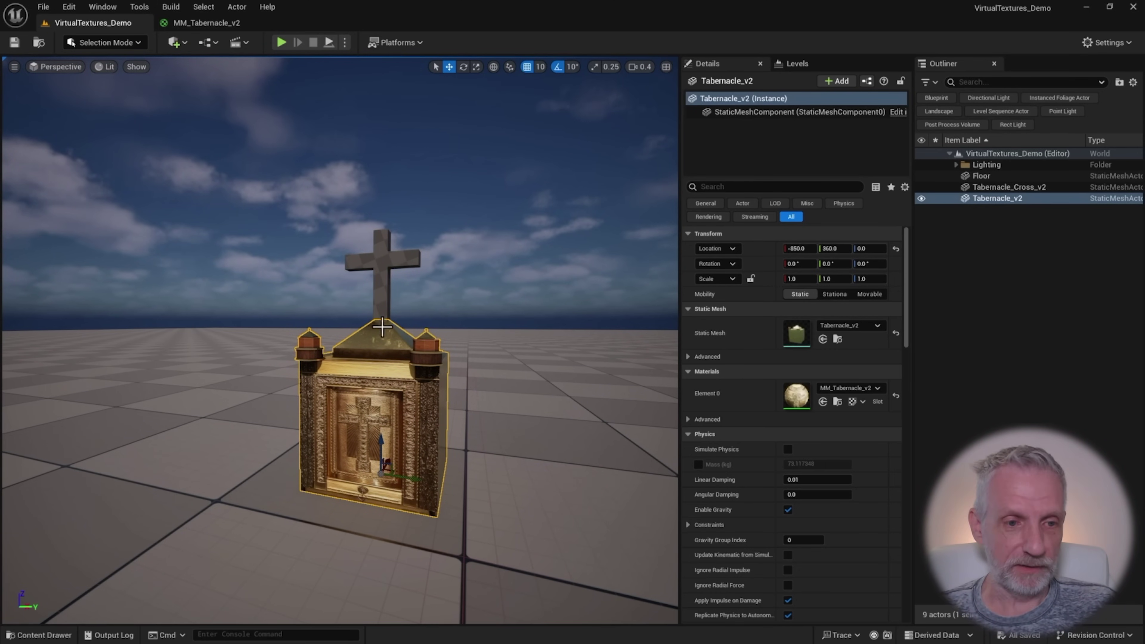
{"action": "left_click", "coordinate": [385, 291]}
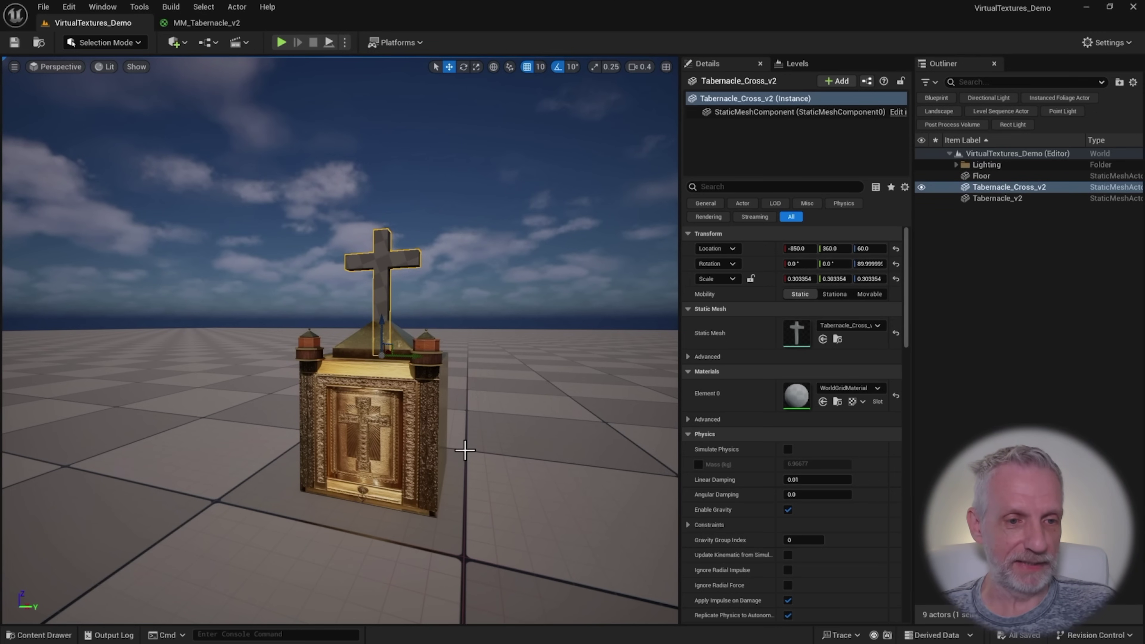
{"action": "key", "text": "alt+Tab"}
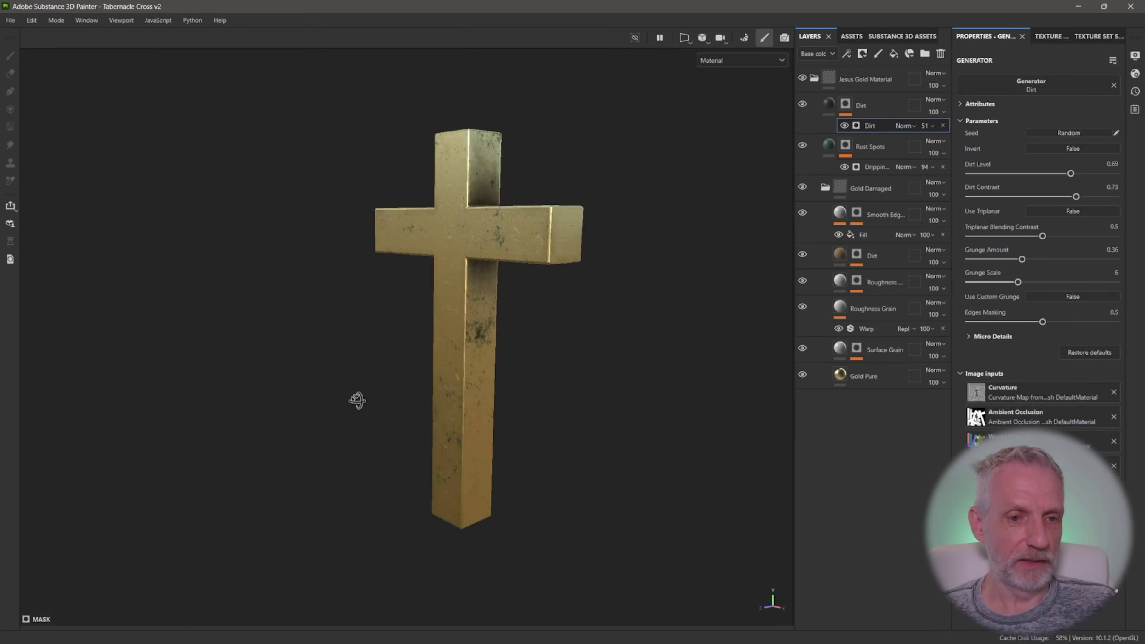
{"action": "left_click_drag", "start_coordinate": [357, 400], "coordinate": [514, 396], "text": "alt"}
{"action": "key", "text": "alt+Tab"}
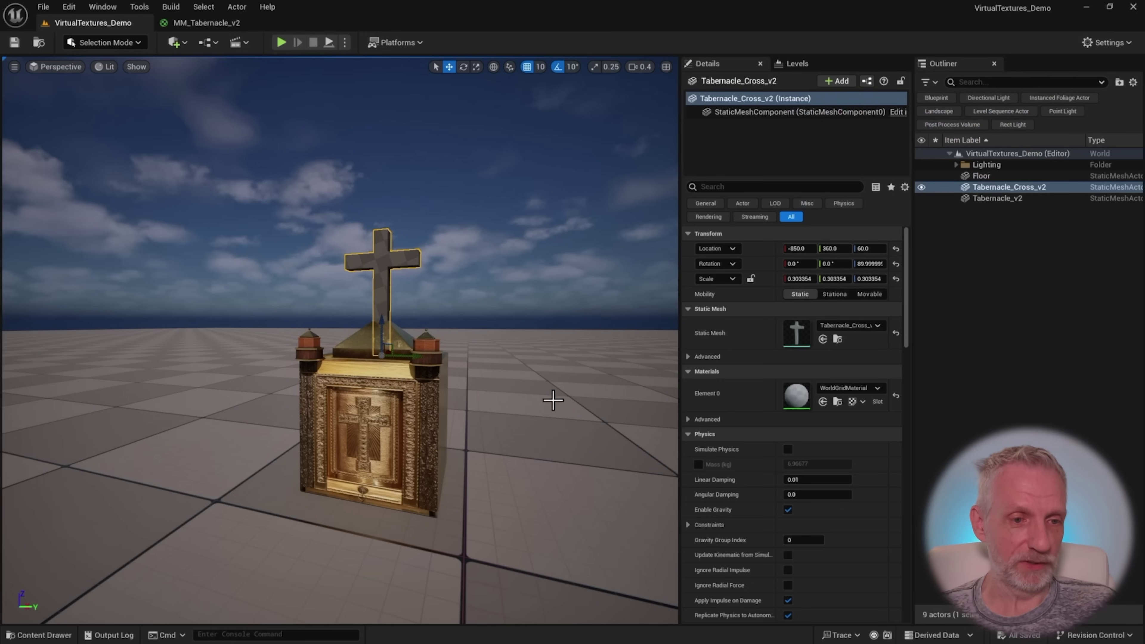
Browse the Textures and Materials folders and view the MM_Tabernacle_v2 material graph
{"action": "key", "text": "ctrl+space"}
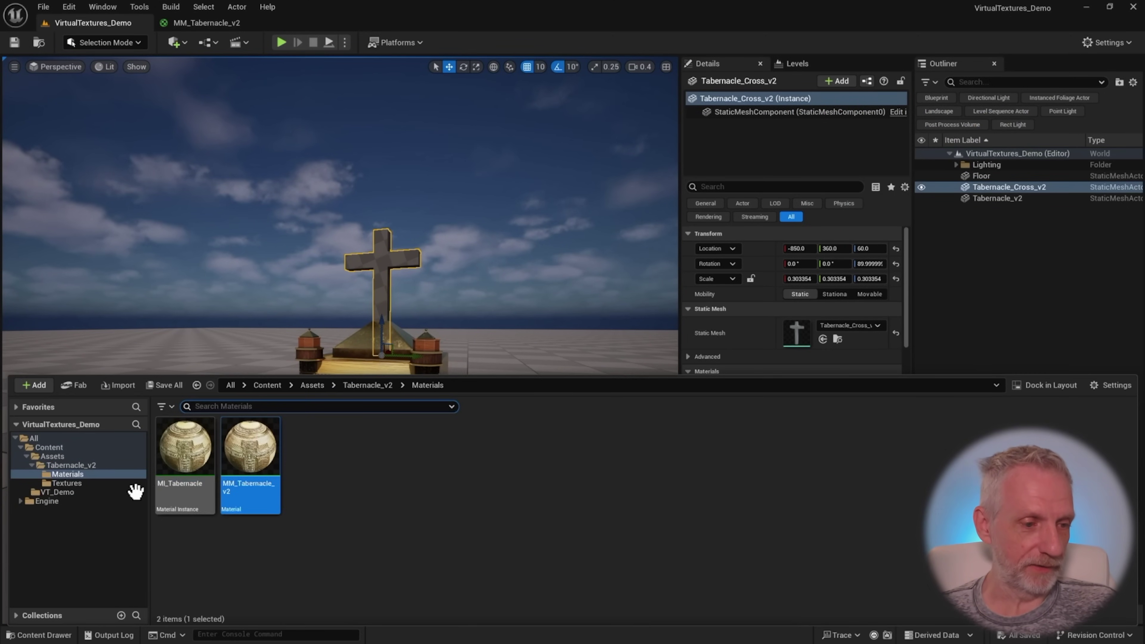
{"action": "left_click", "coordinate": [113, 484]}
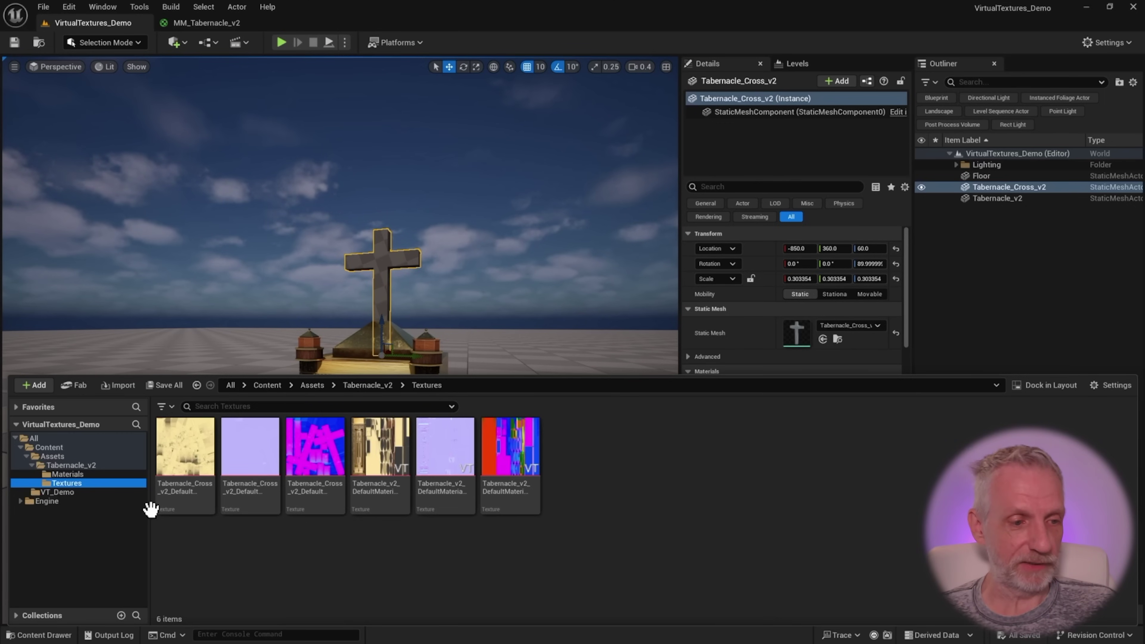
{"action": "left_click", "coordinate": [102, 474]}
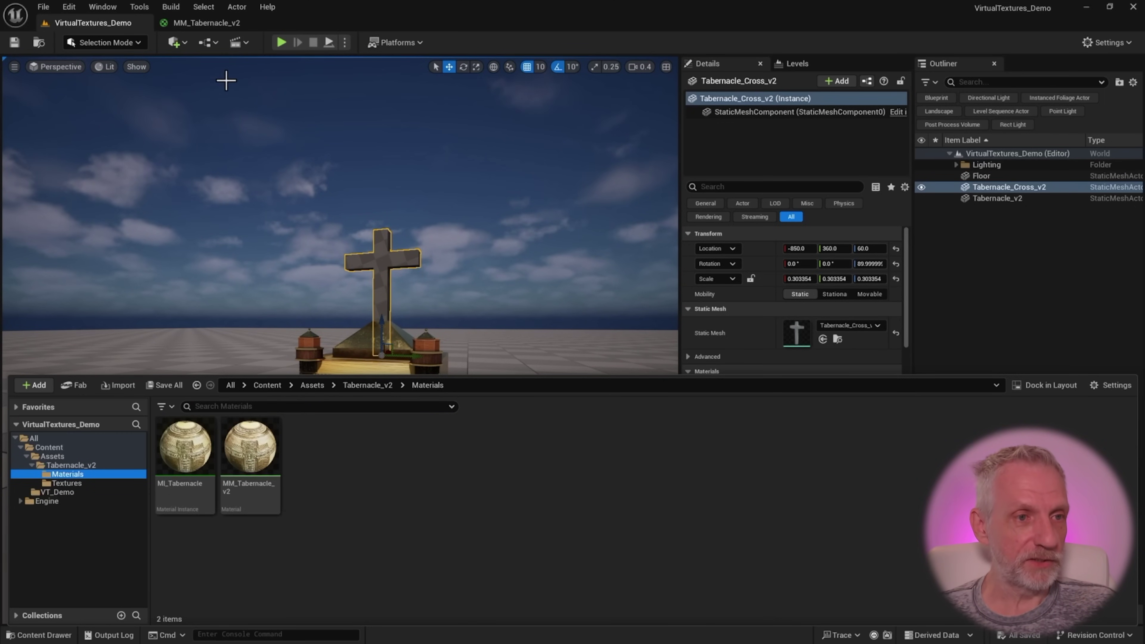
{"action": "left_click", "coordinate": [208, 23]}
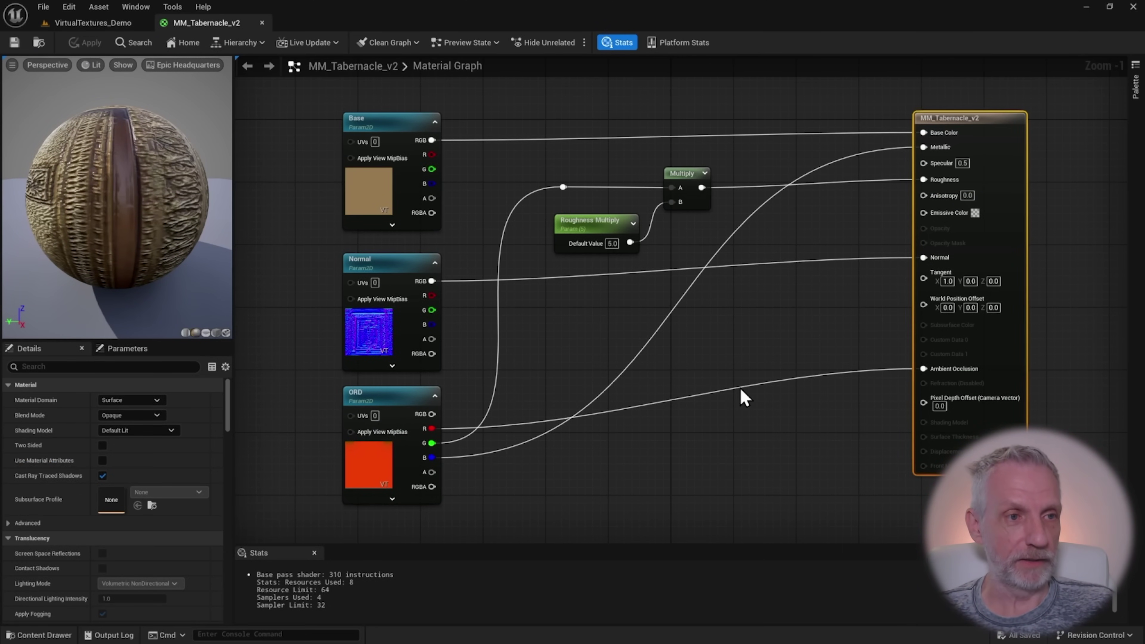
{"action": "left_click", "coordinate": [92, 22]}
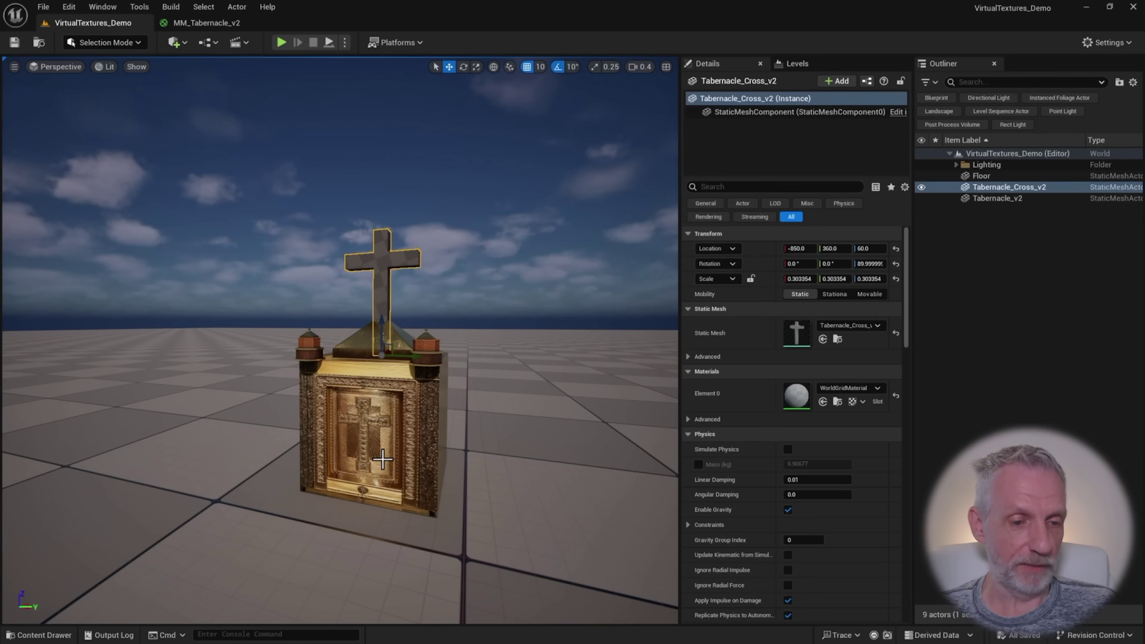
Dismiss an accidental MI_Tabernacle move prompt, then create a material instance from MM_Tabernacle_v2
{"action": "key", "text": "ctrl+space"}
{"action": "left_click", "coordinate": [181, 485]}
{"action": "left_click_drag", "start_coordinate": [181, 485], "coordinate": [200, 524]}
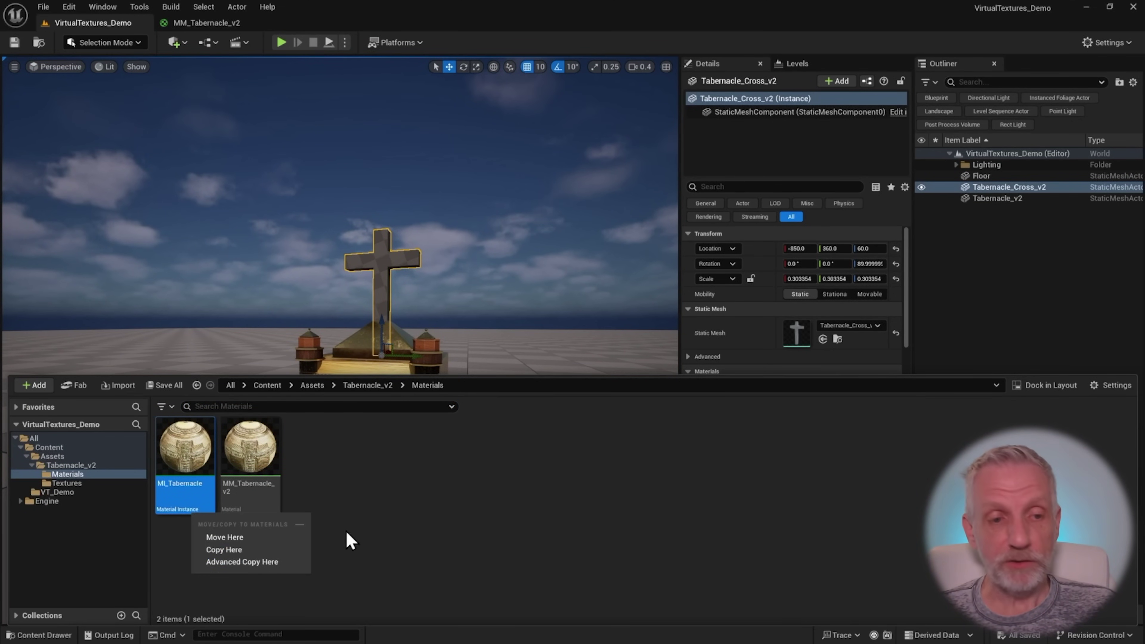
{"action": "left_click", "coordinate": [401, 514]}
{"action": "left_click", "coordinate": [259, 460]}
{"action": "right_click", "coordinate": [261, 469]}
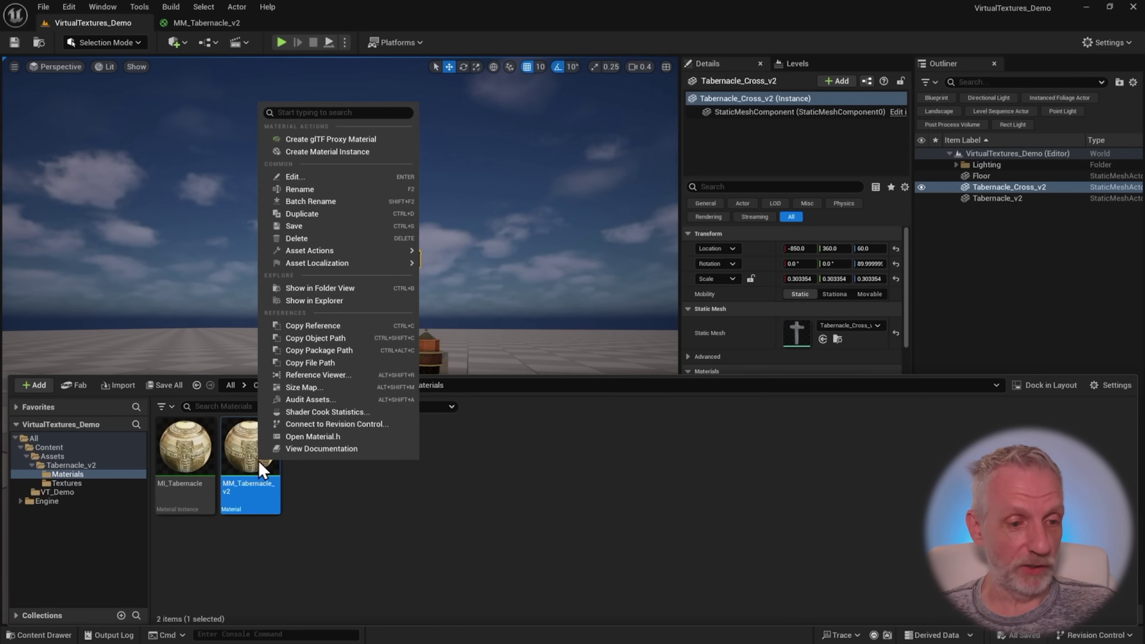
{"action": "left_click", "coordinate": [380, 154]}
Name the new instance MI_Cross, open it, and enable the Base, Normal and ORD overrides
{"action": "type", "text": "MI_Cross"}
{"action": "key", "text": "Return"}
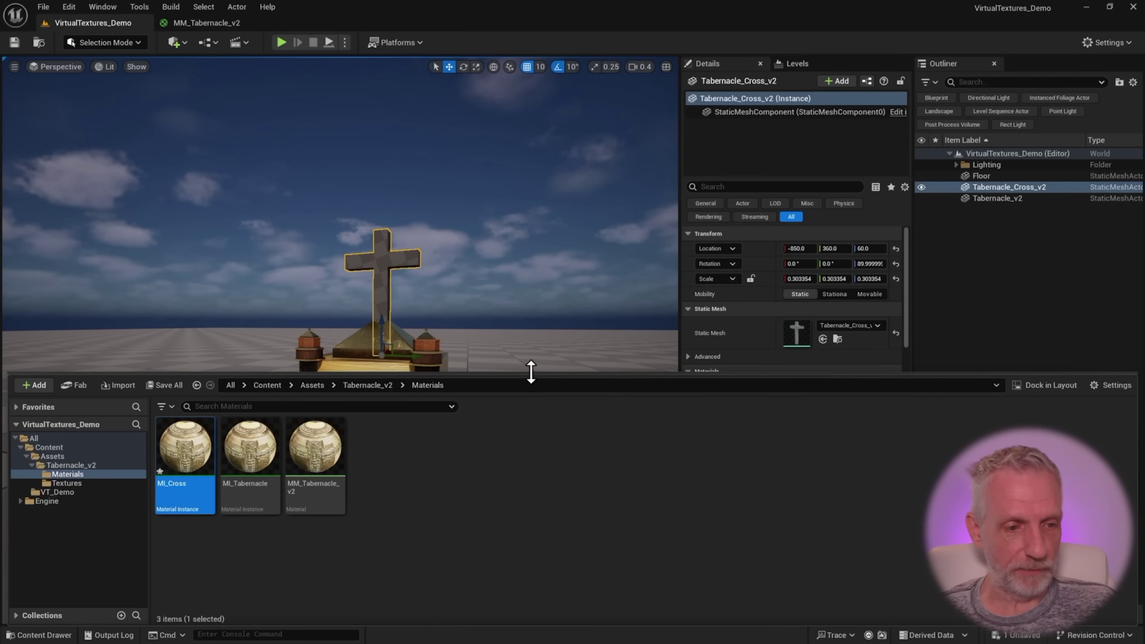
{"action": "double_click", "coordinate": [193, 452]}
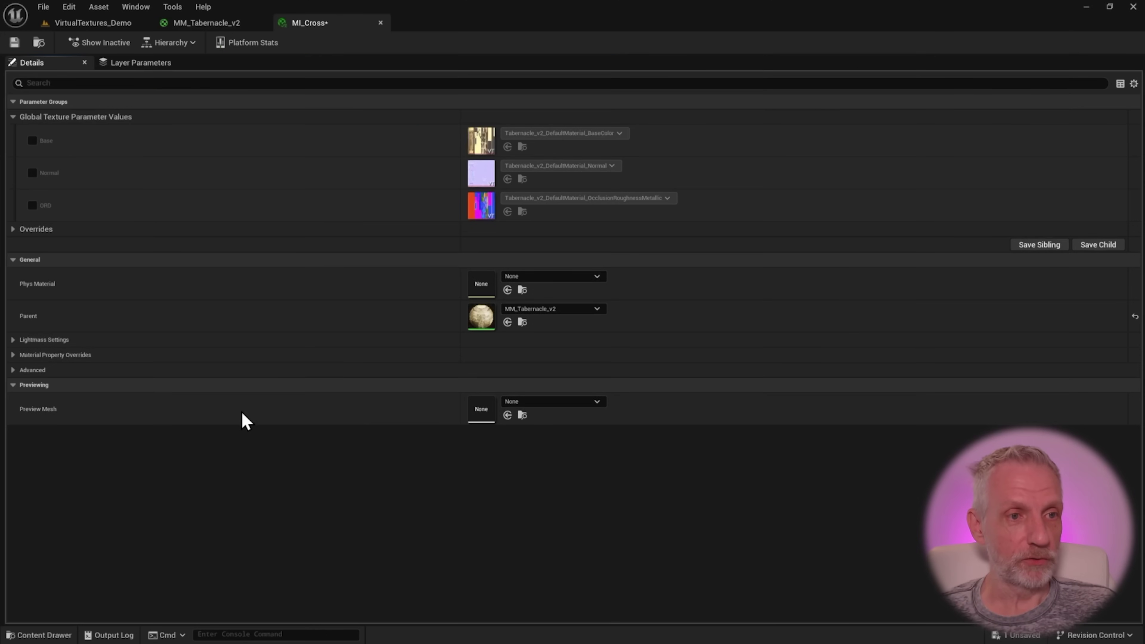
{"action": "left_click", "coordinate": [32, 141]}
{"action": "left_click", "coordinate": [32, 173]}
{"action": "left_click", "coordinate": [33, 206]}
Assign Tabernacle_Cross_v2_DefaultMaterial_BaseColor from the Textures folder to the Base parameter
{"action": "key", "text": "ctrl+space"}
{"action": "left_click", "coordinate": [85, 400]}
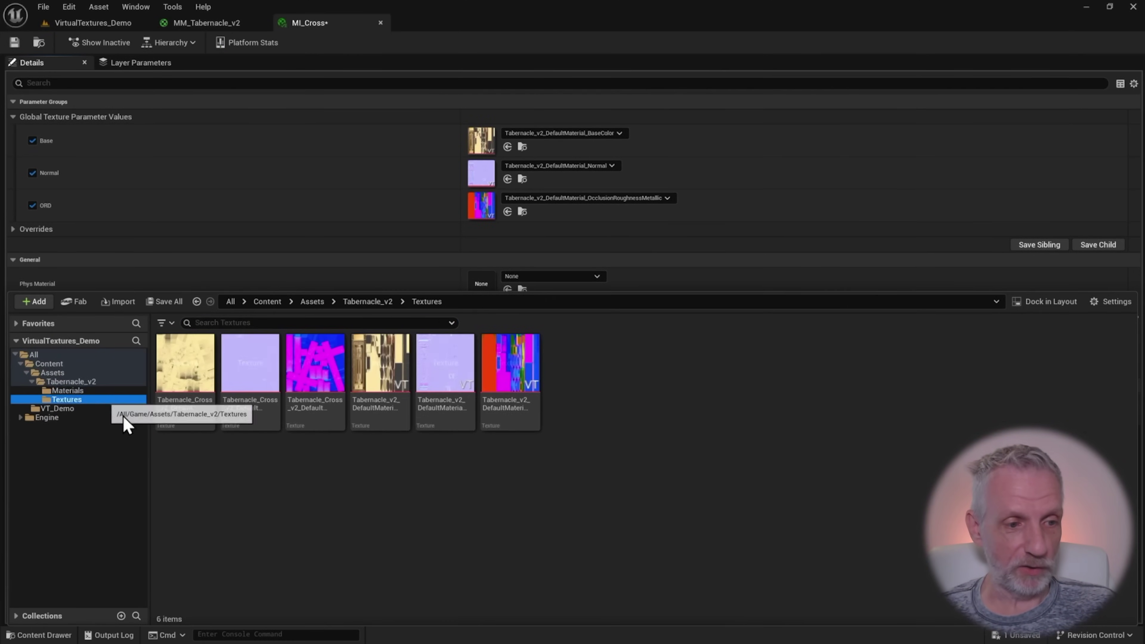
{"action": "left_click", "coordinate": [180, 382]}
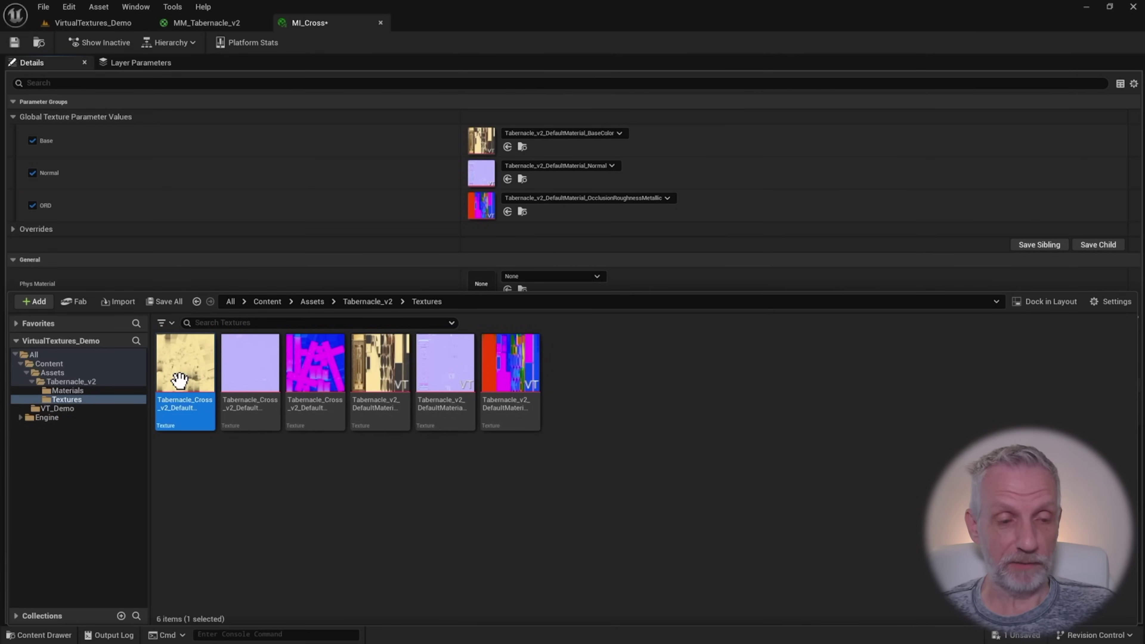
{"action": "left_click_drag", "start_coordinate": [180, 382], "coordinate": [548, 136]}
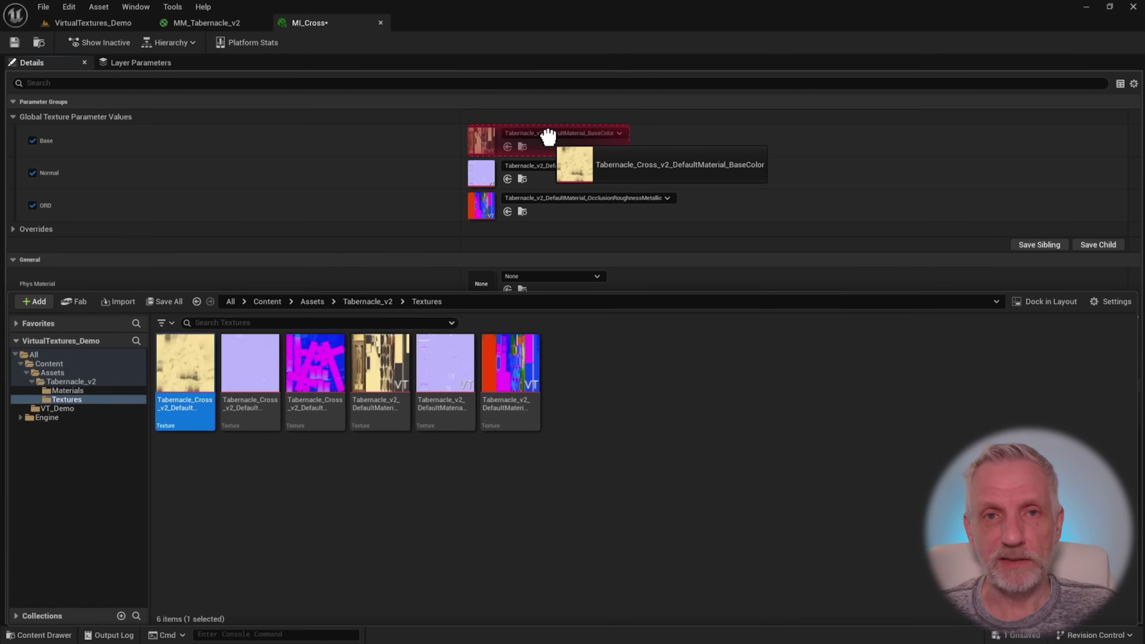
{"action": "left_click_drag", "start_coordinate": [548, 136], "coordinate": [549, 136]}
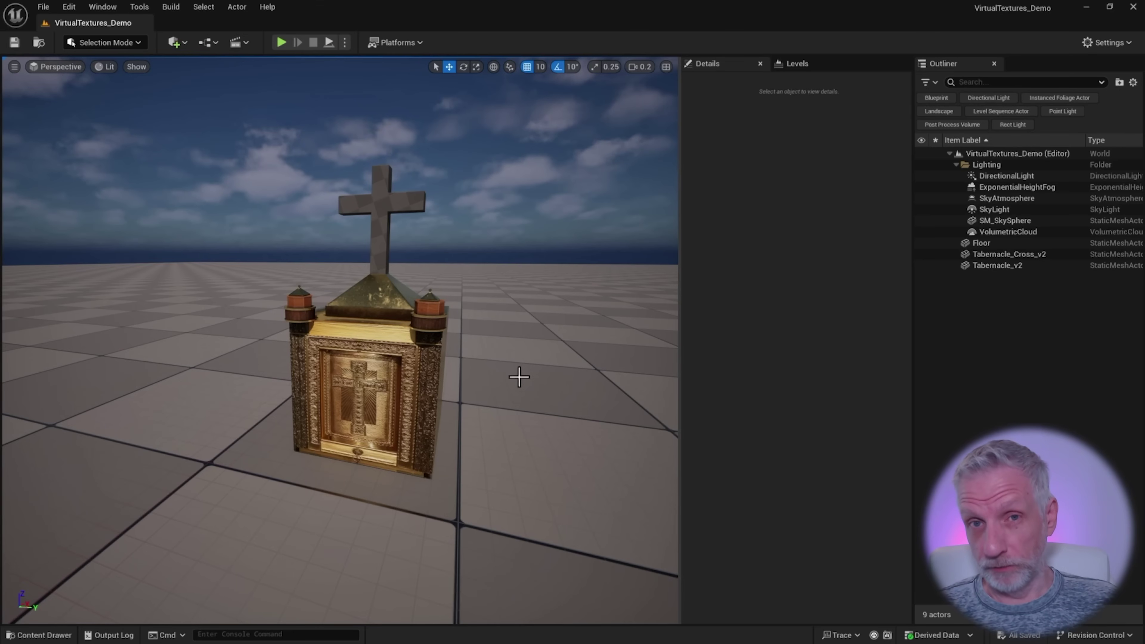
{"action": "mouse_move", "coordinate": [519, 381]}
{"action": "left_mouse_down"}
{"action": "mouse_move", "coordinate": [519, 324]}
{"action": "mouse_move", "coordinate": [519, 380]}
{"action": "left_mouse_up"}
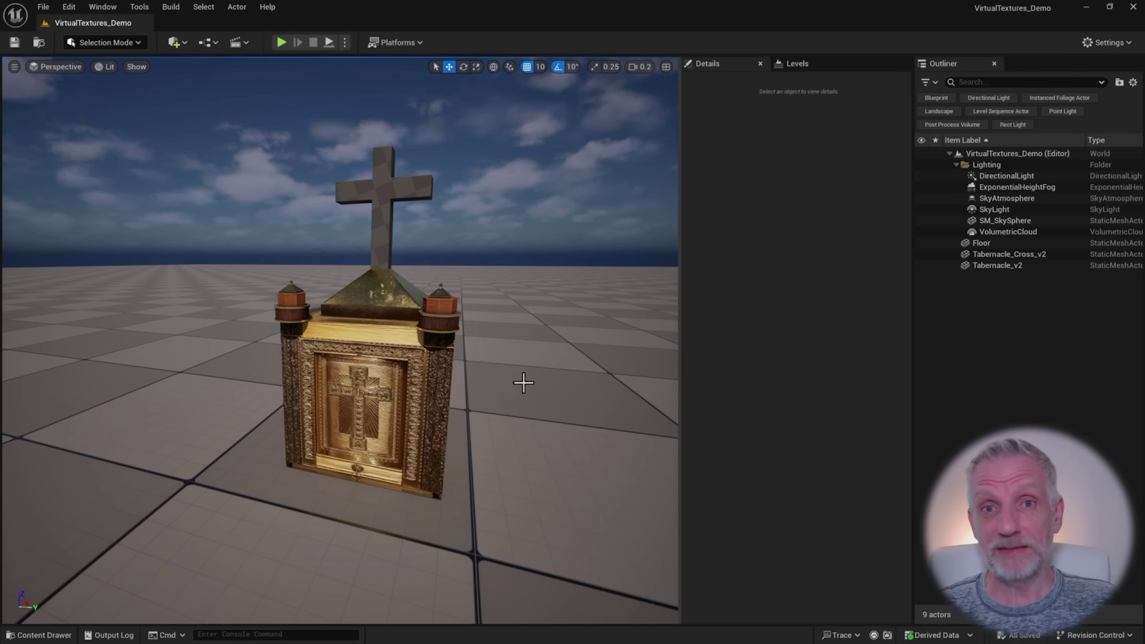
{"action": "right_click_drag", "start_coordinate": [514, 401], "coordinate": [367, 405]}
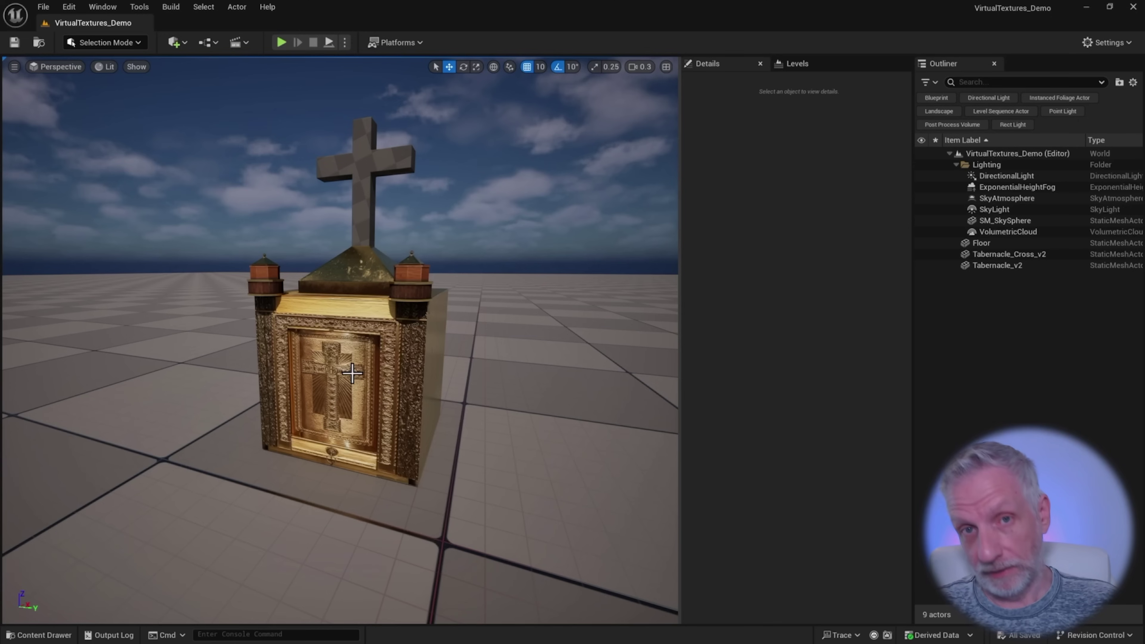
Search Project Settings for 'virtual texture' to review the project's VT support options
{"action": "left_click", "coordinate": [69, 7]}
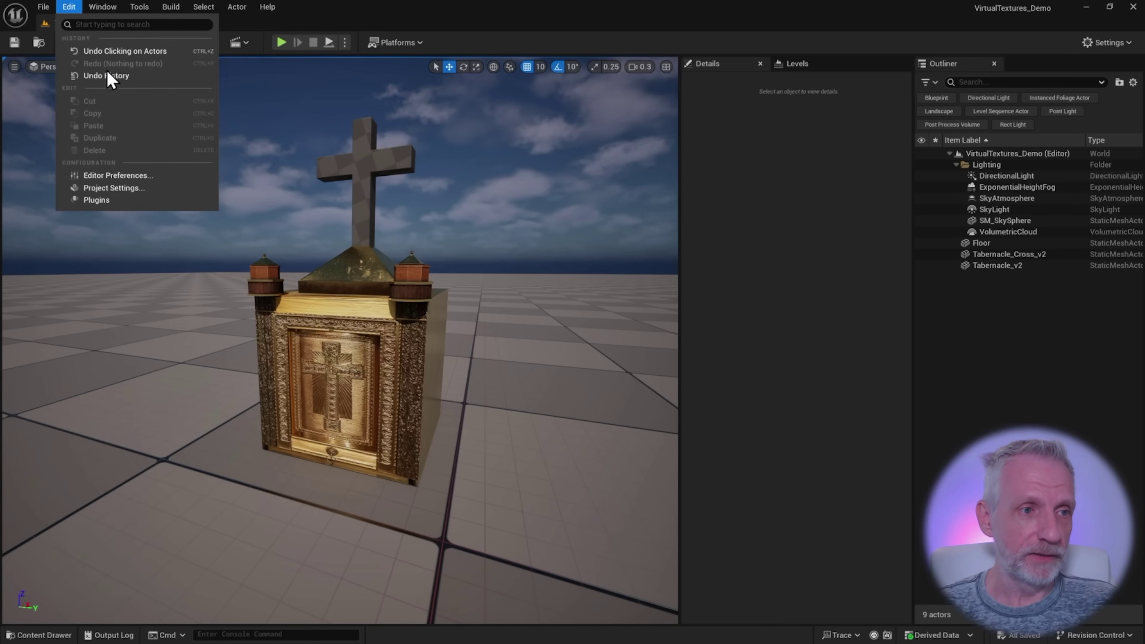
{"action": "left_click", "coordinate": [118, 188]}
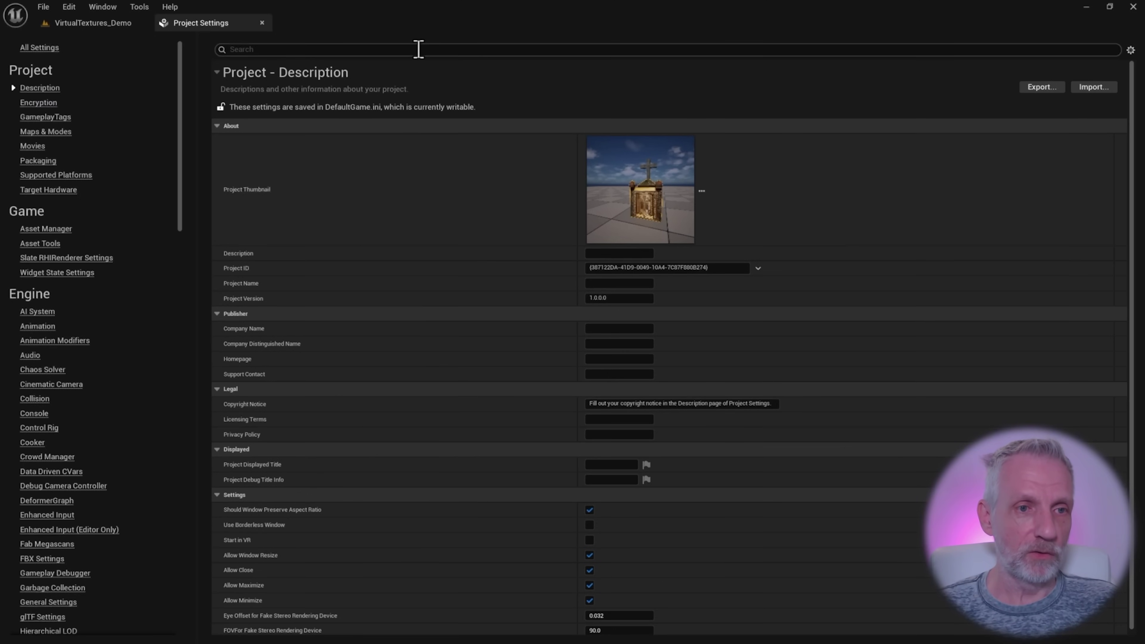
{"action": "left_click", "coordinate": [419, 50]}
{"action": "type", "text": "virtual"}
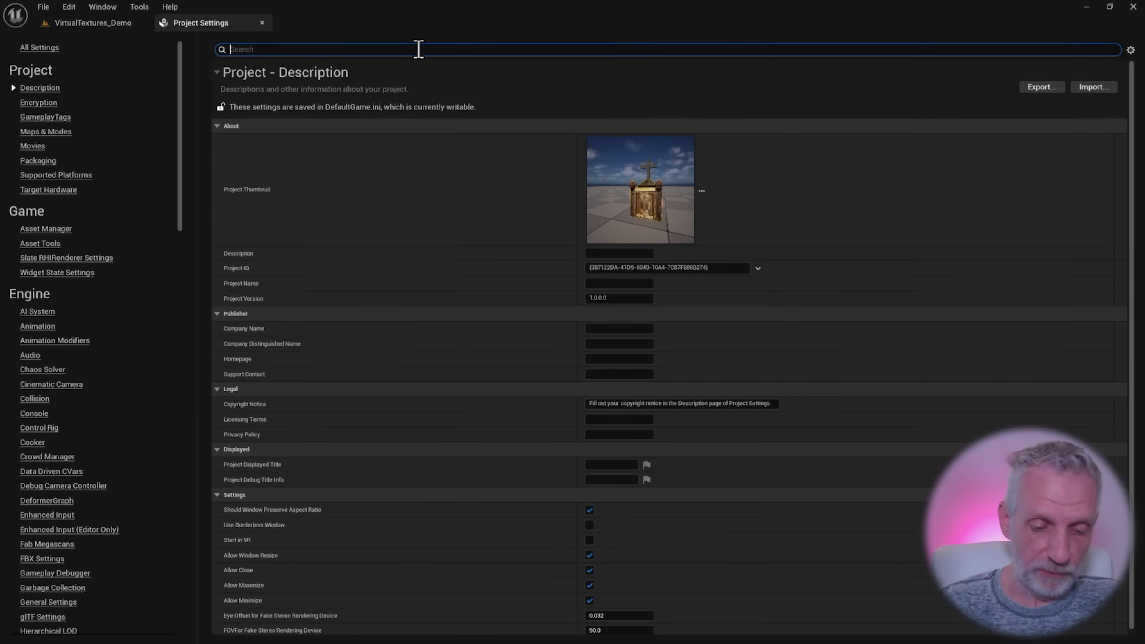
{"action": "type", "text": " texture"}
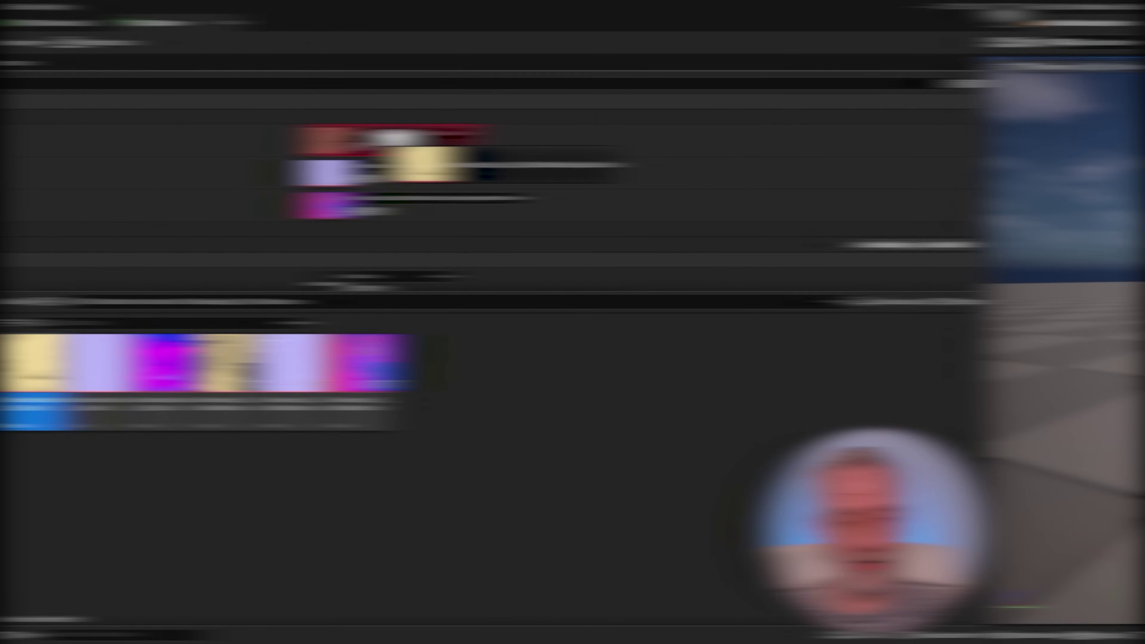
Drag a cross texture from Tabernacle_v2/Textures onto MI_Cross's Base parameter
{"action": "left_click_drag", "start_coordinate": [184, 363], "coordinate": [549, 139]}
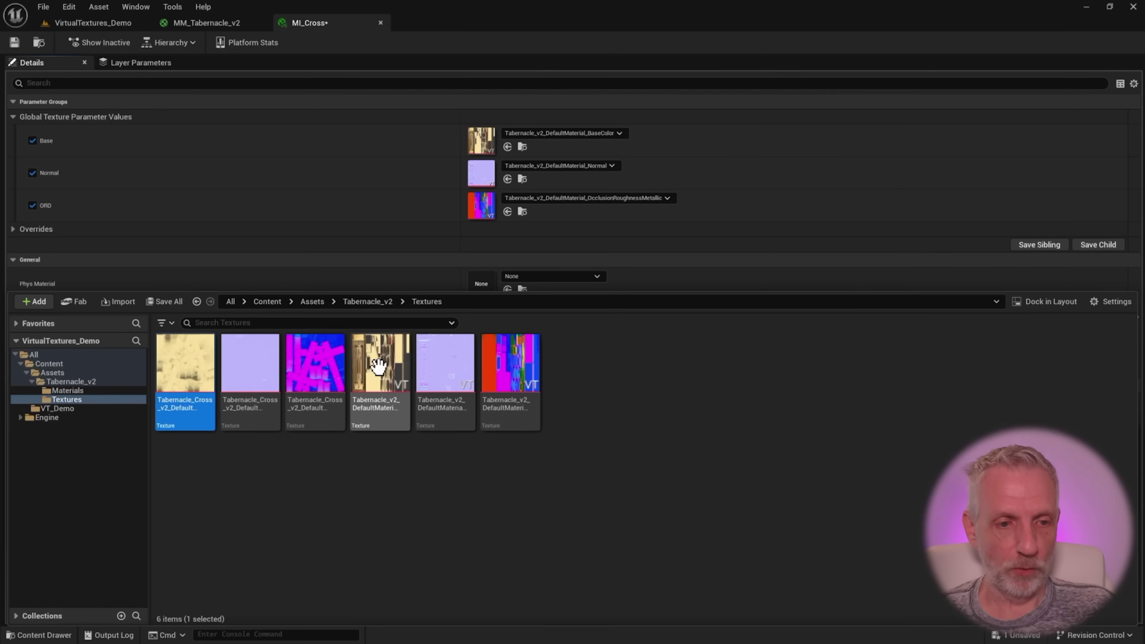
Open the Tabernacle_v2 BaseColor and Tabernacle_Cross_v2 BaseColor textures side by side in texture editors
{"action": "left_click", "coordinate": [378, 378]}
{"action": "mouse_move", "coordinate": [375, 369]}
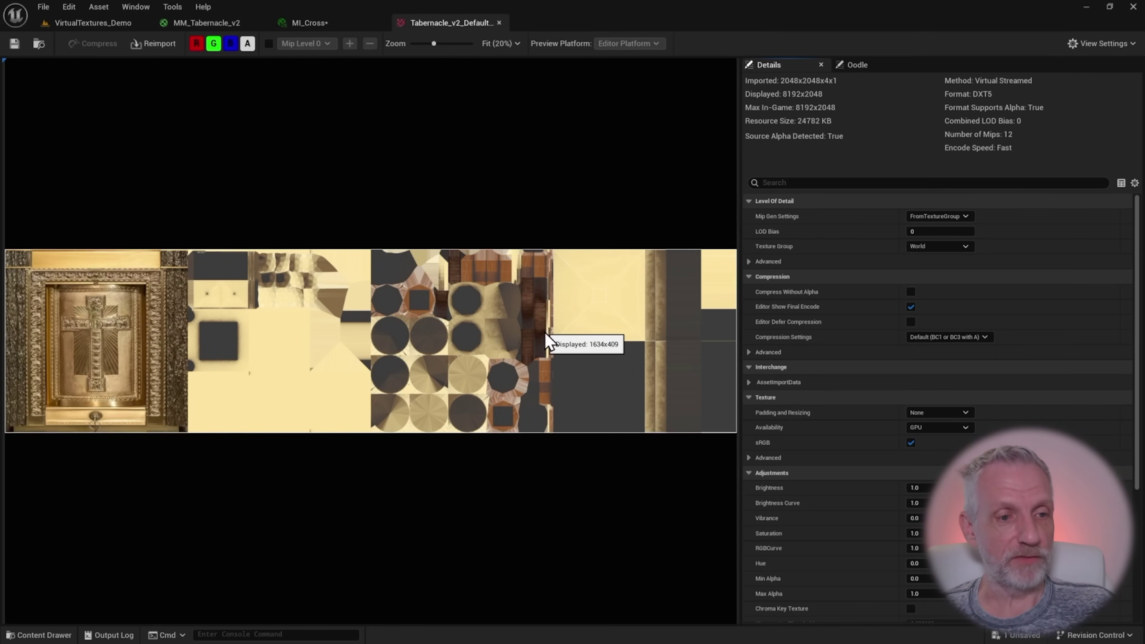
{"action": "key", "text": "ctrl+space"}
{"action": "left_click", "coordinate": [182, 481]}
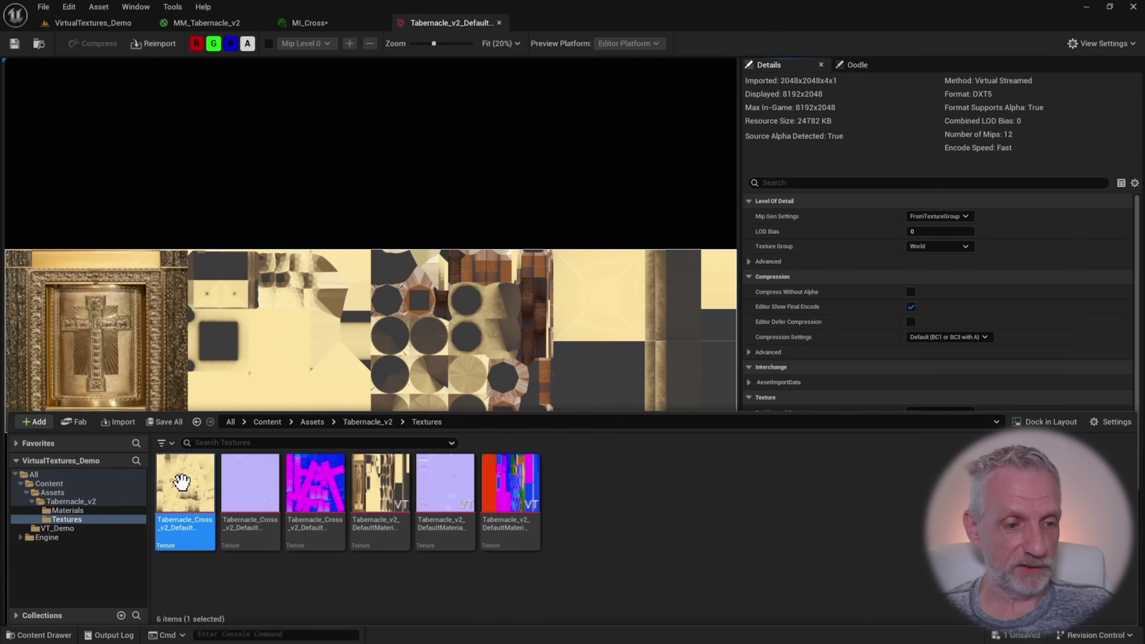
{"action": "double_click", "coordinate": [183, 481]}
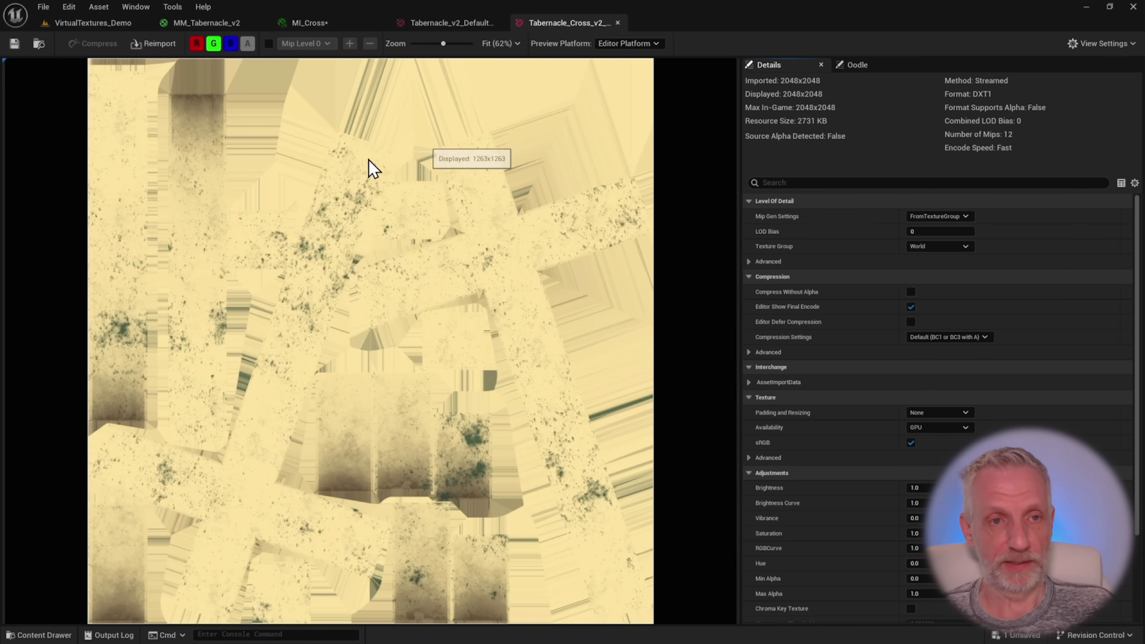
Filter both base colour textures' Details by 'virtual' to compare their Virtual Texture Streaming settings
{"action": "left_click", "coordinate": [871, 183]}
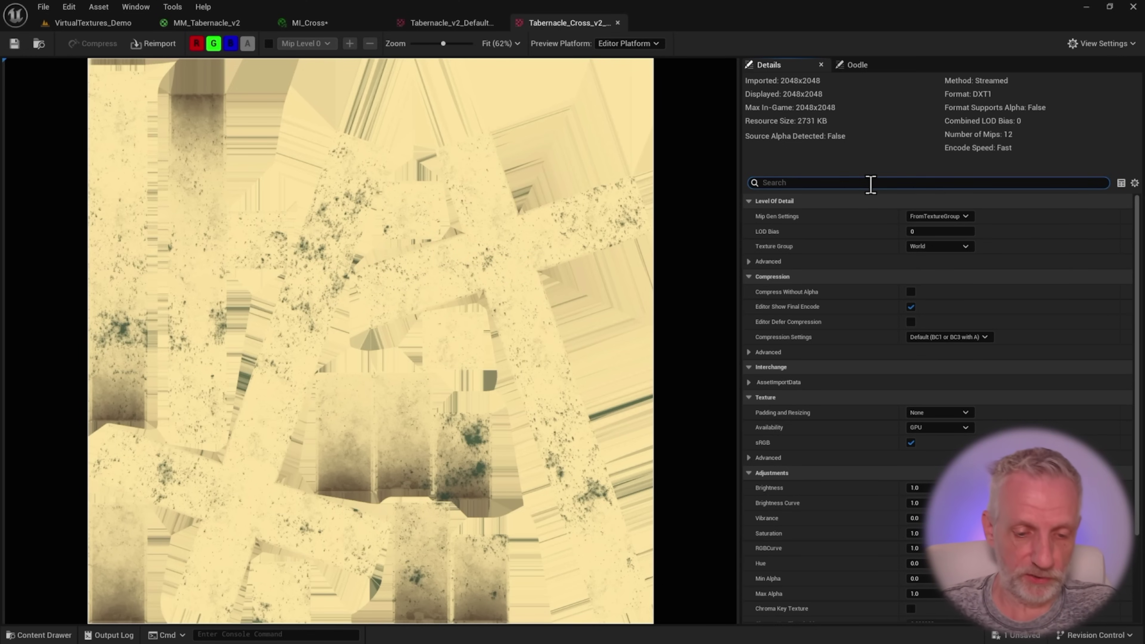
{"action": "type", "text": "virtual"}
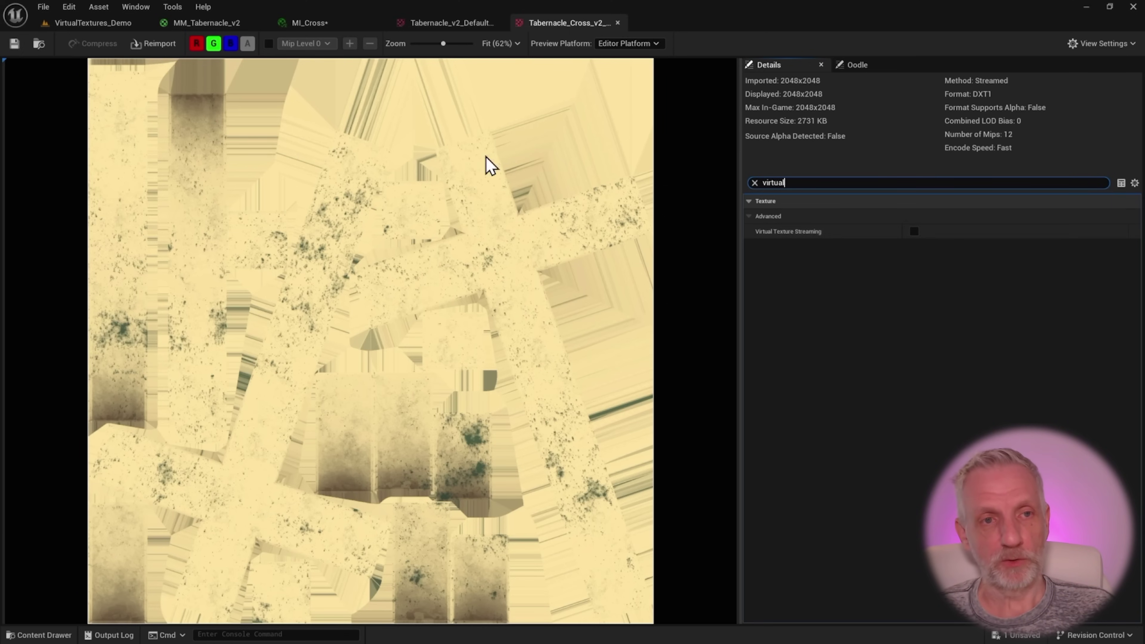
{"action": "left_click", "coordinate": [464, 25]}
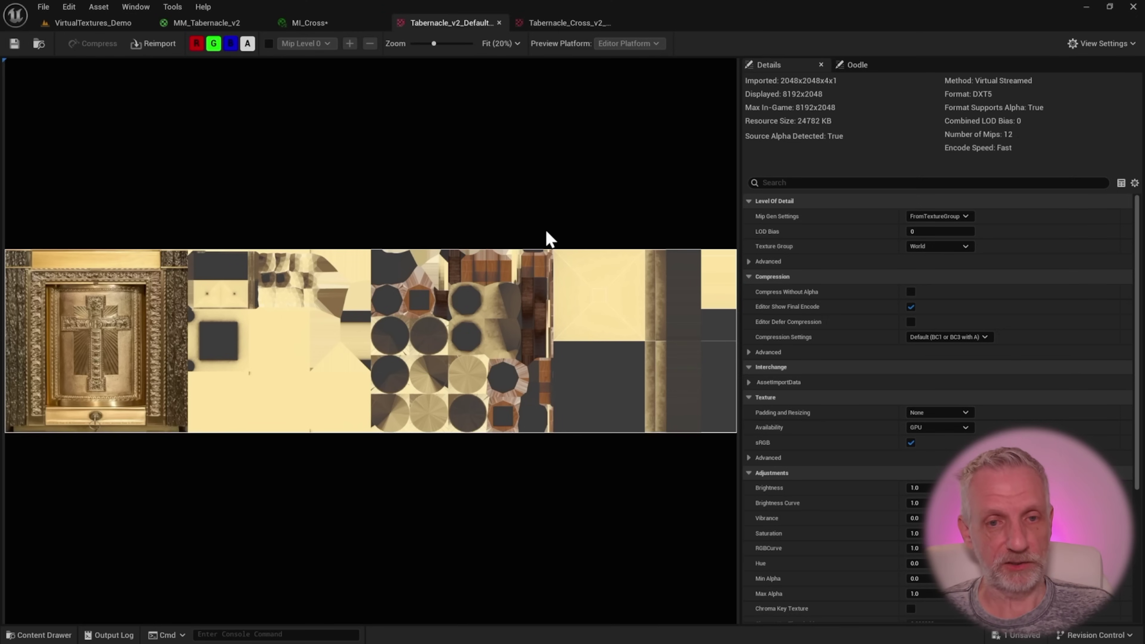
{"action": "left_click", "coordinate": [887, 184]}
{"action": "type", "text": "virtu"}
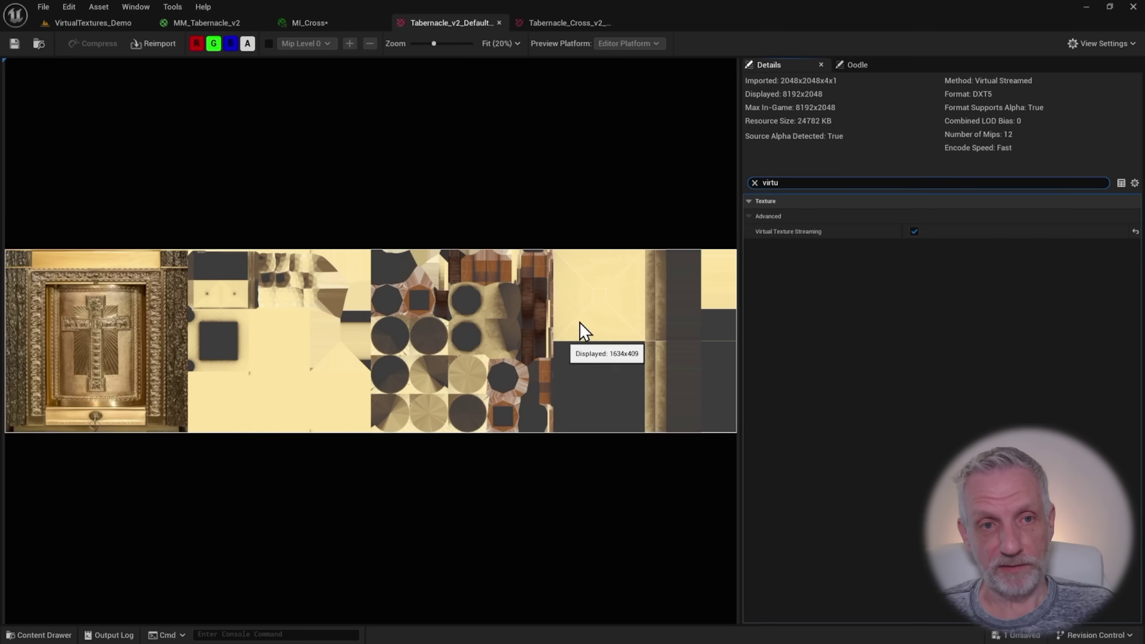
{"action": "left_click", "coordinate": [577, 27]}
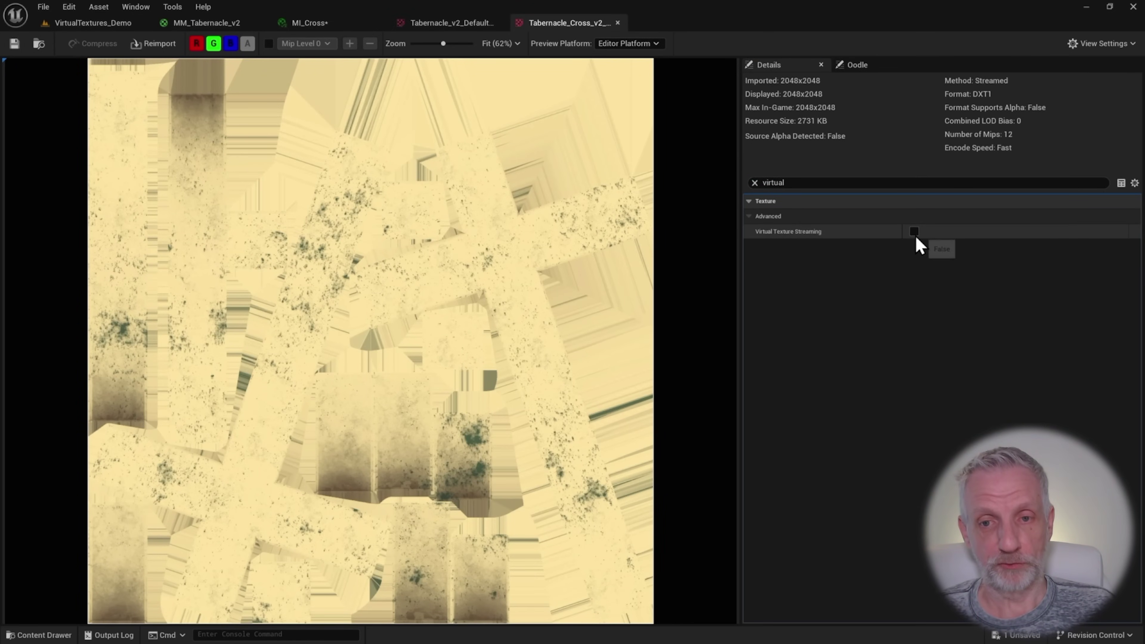
Enable Virtual Texture Streaming on the cross base colour texture and assign it to MI_Cross's Base
{"action": "left_click", "coordinate": [914, 232]}
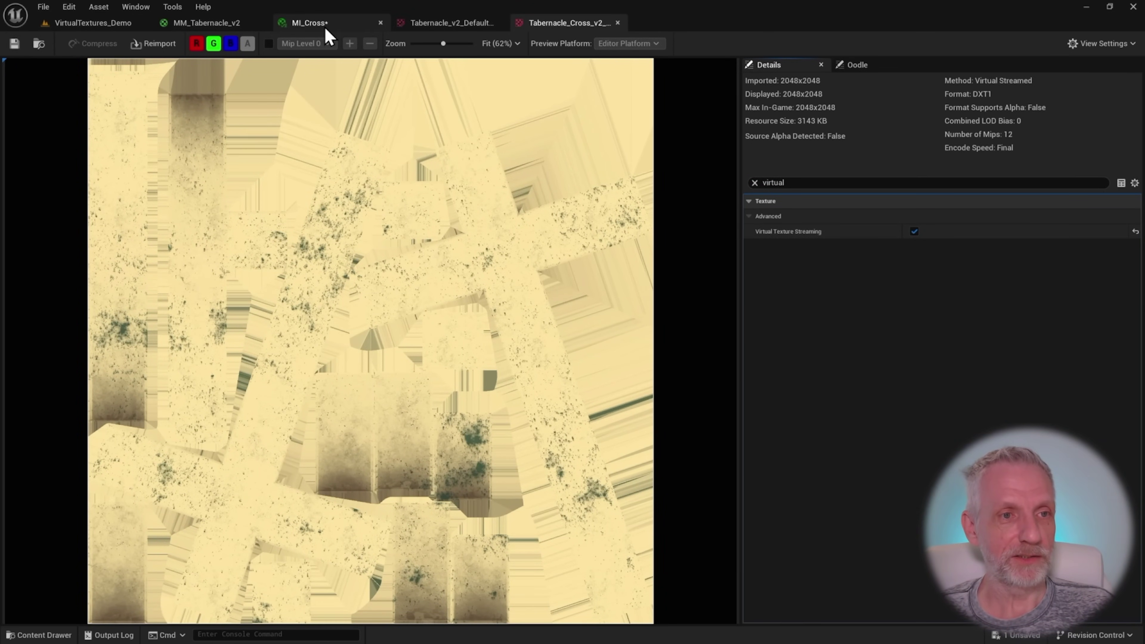
{"action": "left_click", "coordinate": [343, 23]}
{"action": "key", "text": "ctrl+space"}
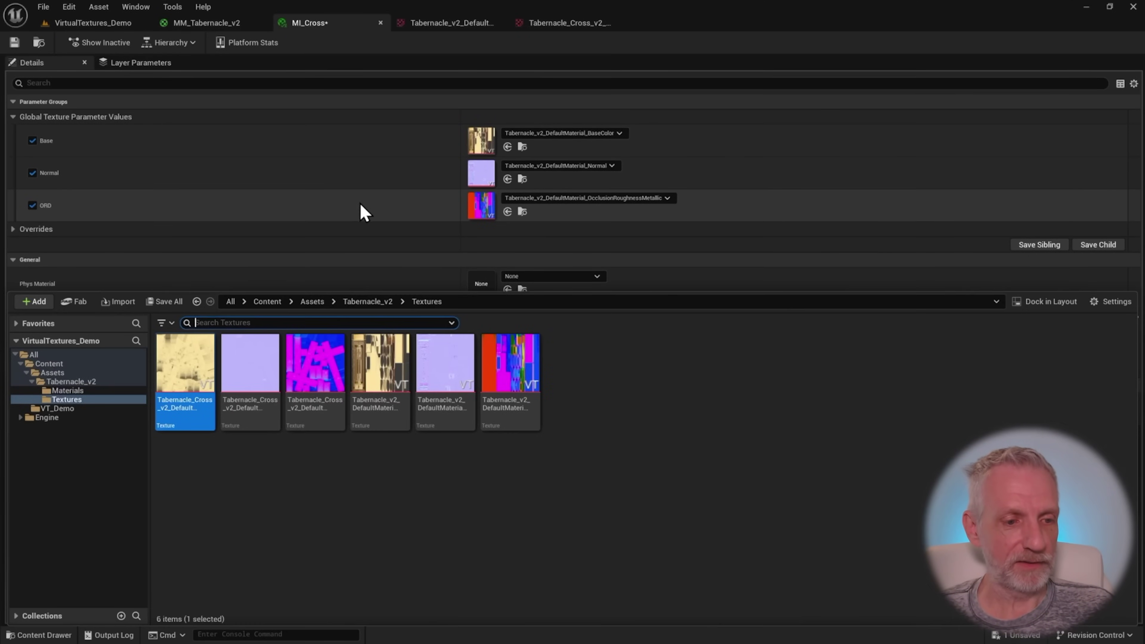
{"action": "left_click", "coordinate": [193, 393]}
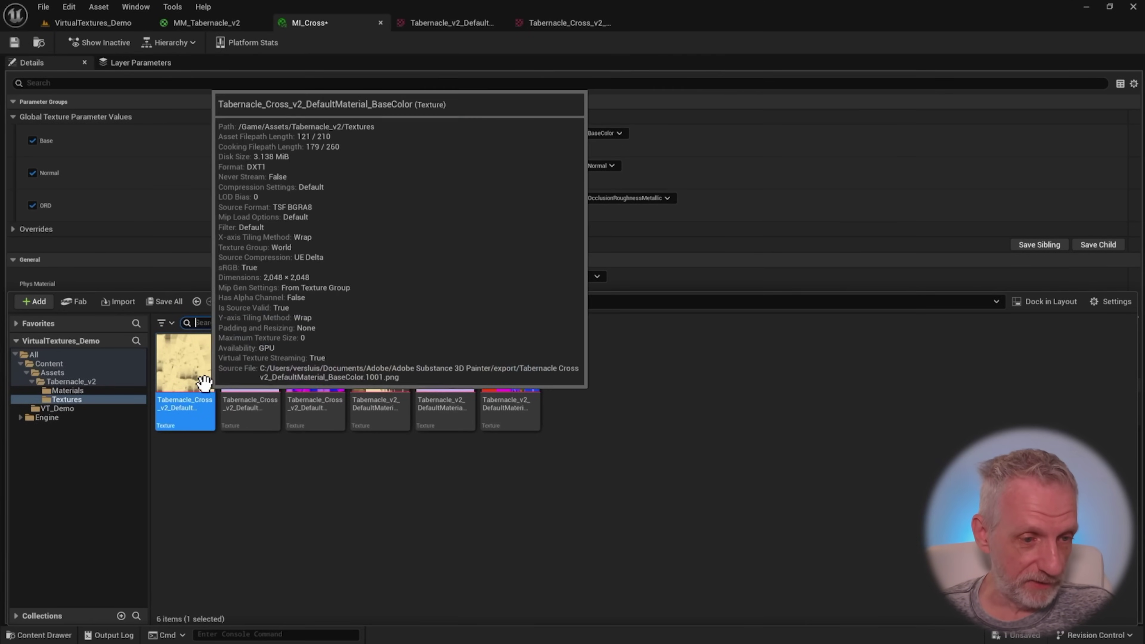
{"action": "left_click_drag", "start_coordinate": [186, 371], "coordinate": [501, 140]}
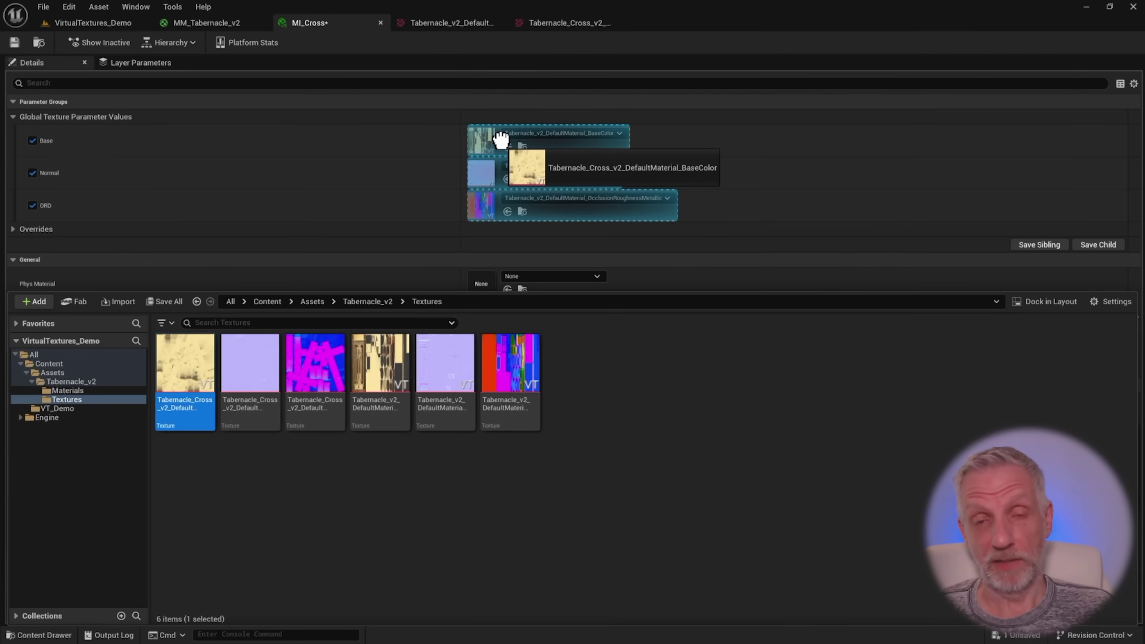
{"action": "left_click_drag", "start_coordinate": [500, 140], "coordinate": [501, 140]}
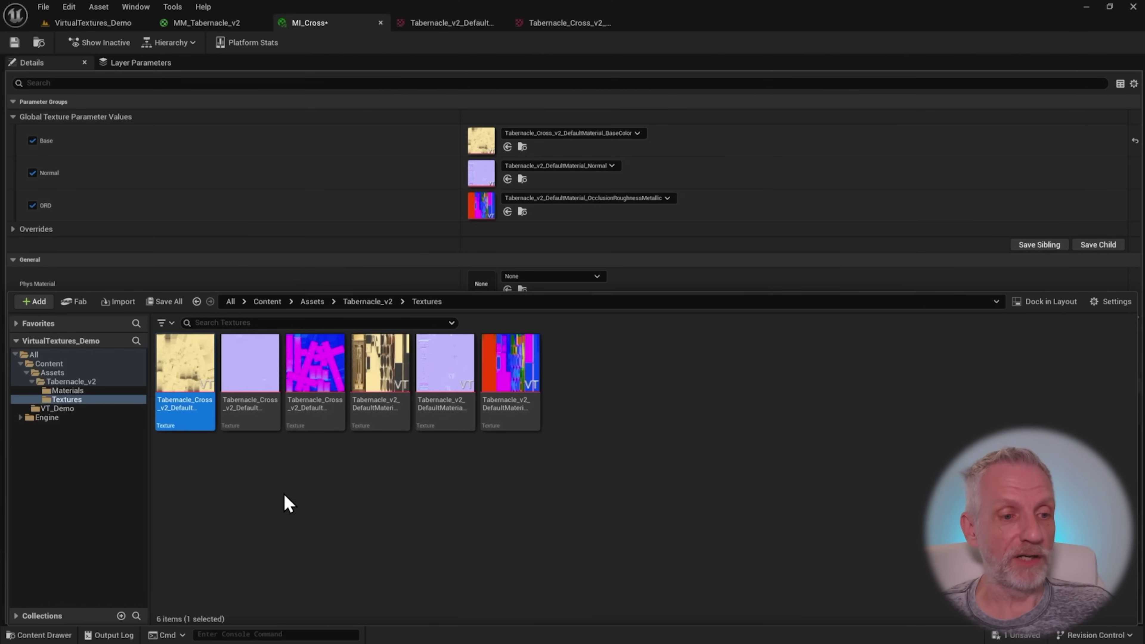
Select the cross Normal and ORM textures and open them together in the Property Matrix
{"action": "left_click", "coordinate": [271, 378]}
{"action": "left_click", "coordinate": [311, 370], "text": "ctrl"}
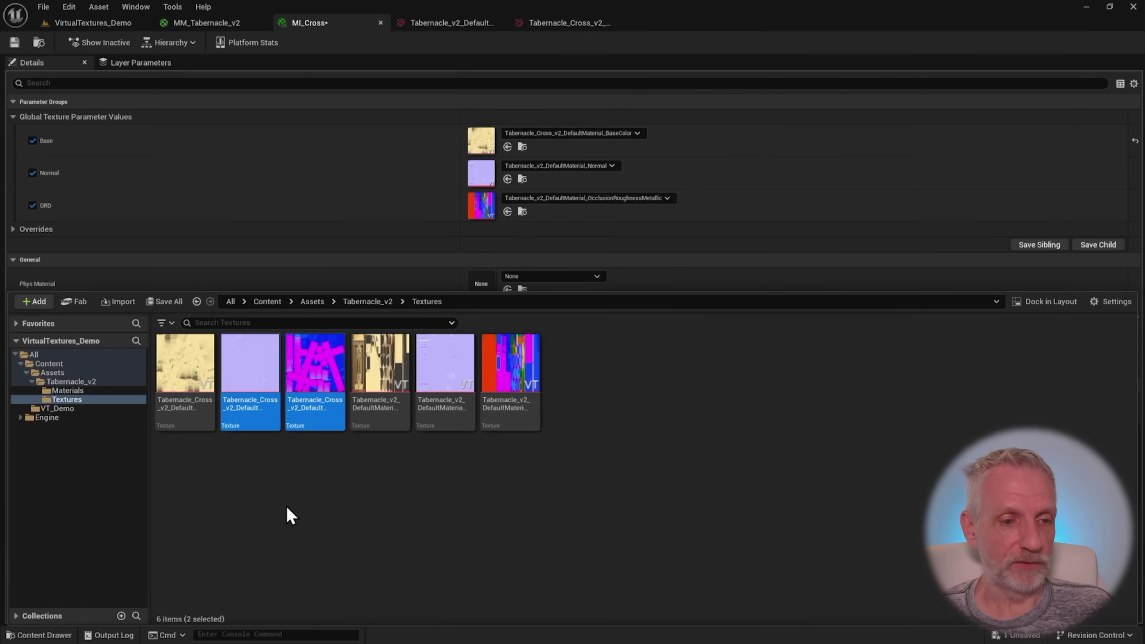
{"action": "left_click", "coordinate": [559, 23]}
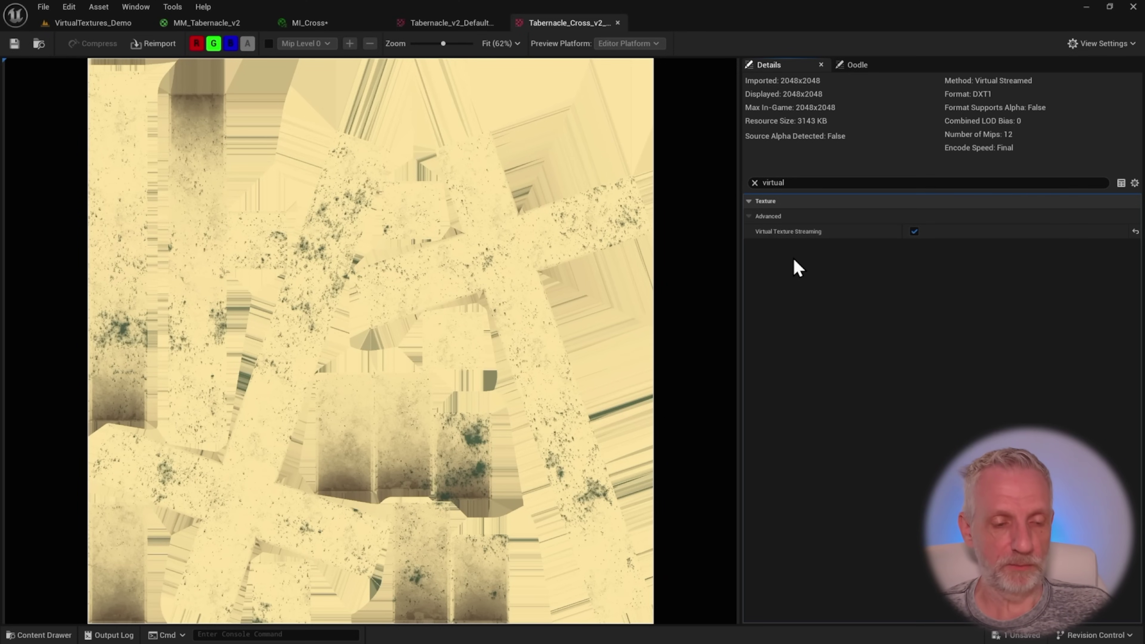
{"action": "key", "text": "ctrl+space"}
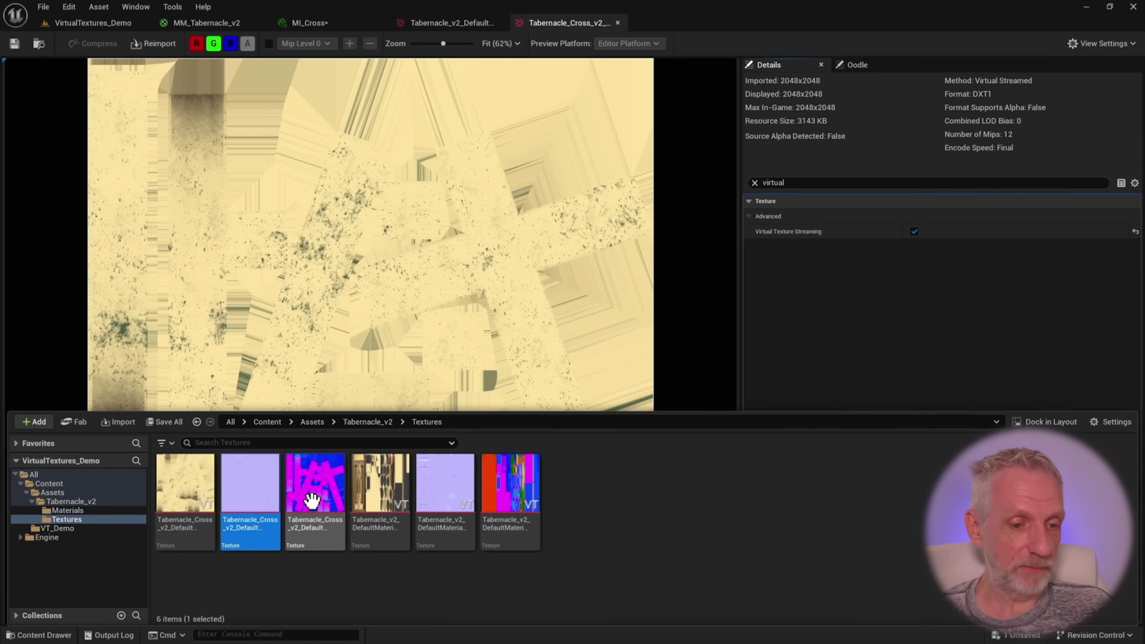
{"action": "right_click", "coordinate": [323, 507]}
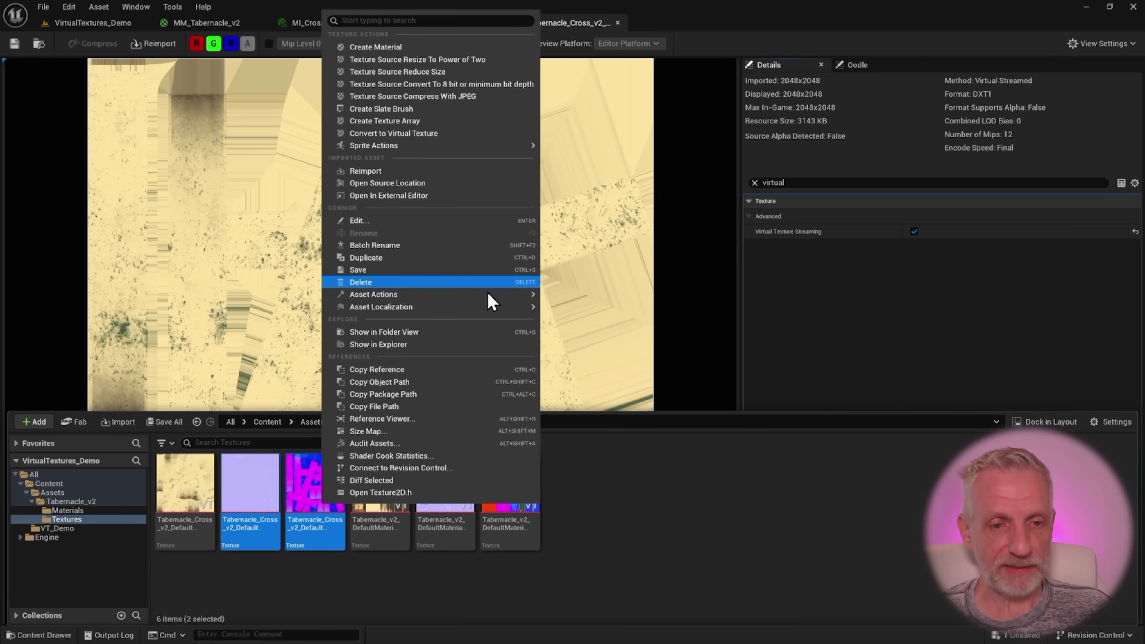
{"action": "mouse_move", "coordinate": [504, 296]}
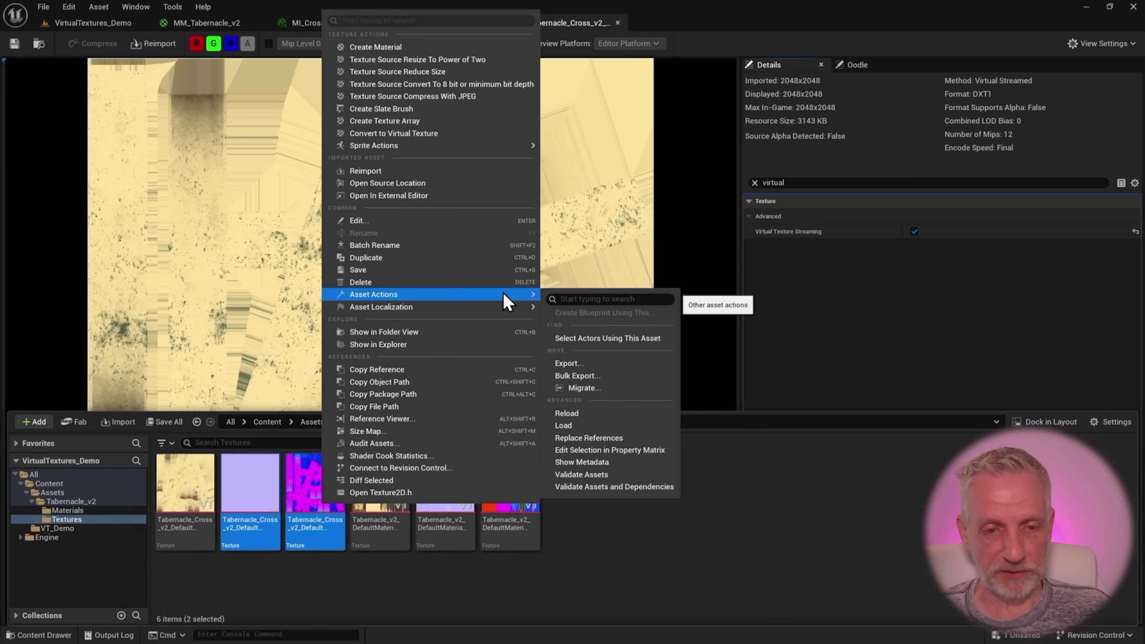
{"action": "left_click", "coordinate": [670, 450]}
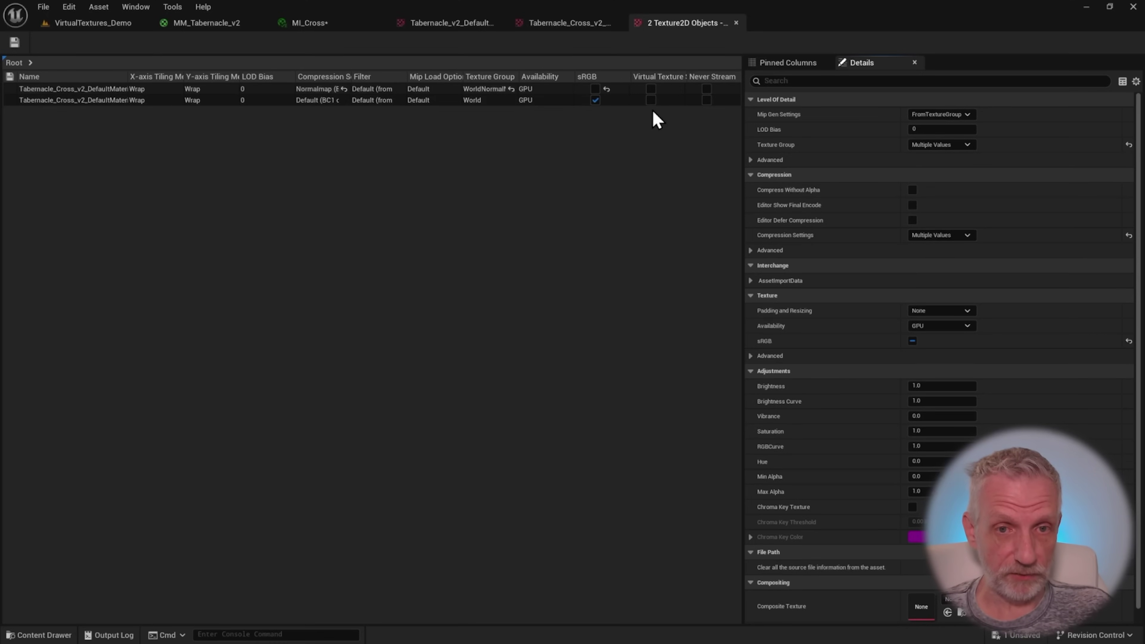
Tick Virtual Texture Streaming for both cross textures in the Property Matrix, save, and close it
{"action": "left_click", "coordinate": [818, 80]}
{"action": "type", "text": "virtu"}
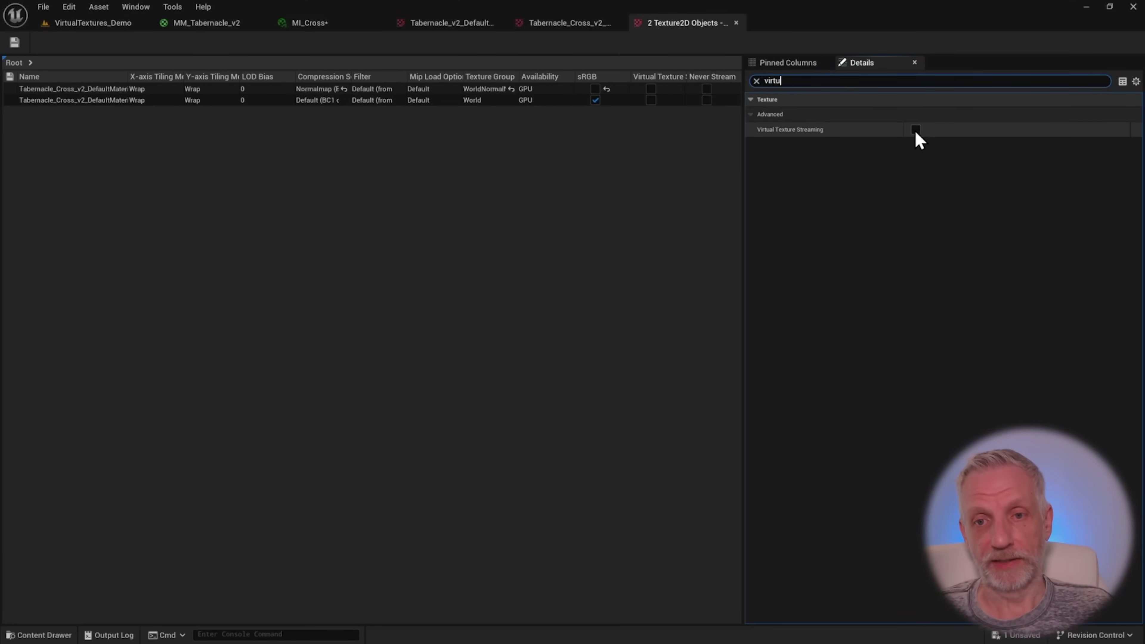
{"action": "left_click", "coordinate": [916, 130]}
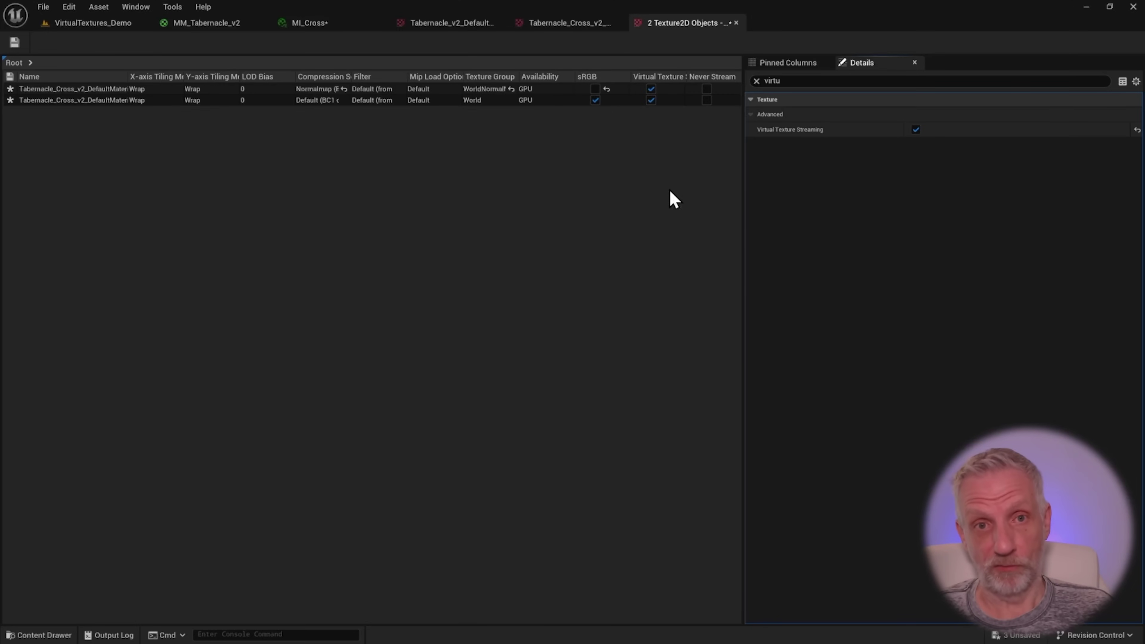
{"action": "left_click", "coordinate": [16, 44]}
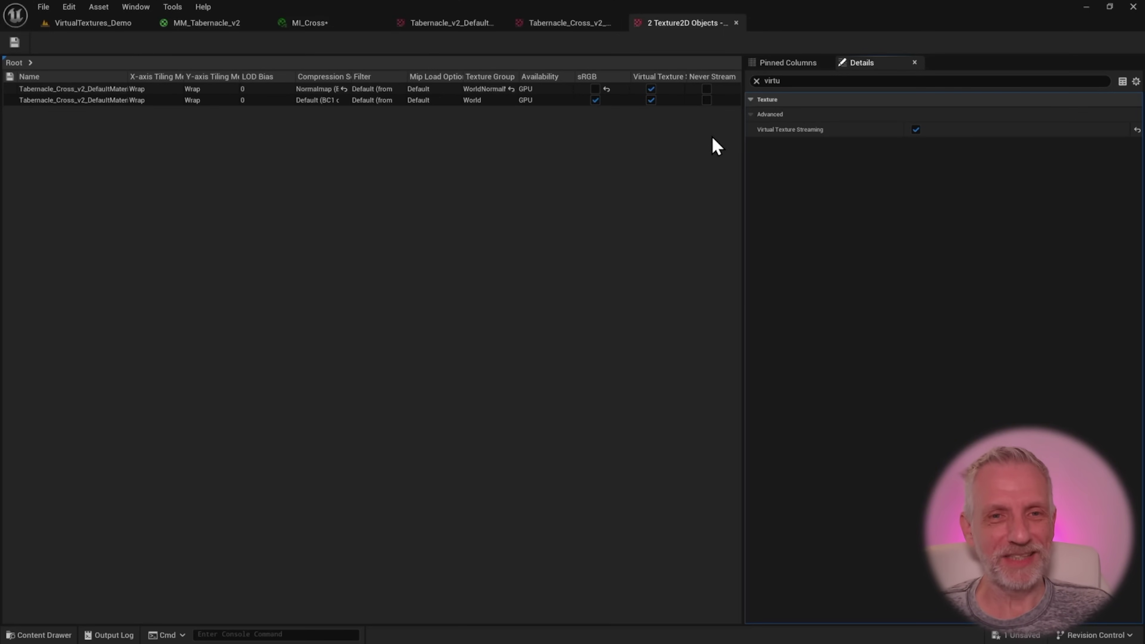
{"action": "left_click", "coordinate": [736, 23]}
Close the texture editors, drop the cross textures on MI_Cross's ORD slot, and browse Tabernacle_v2 in the level
{"action": "left_click", "coordinate": [618, 23]}
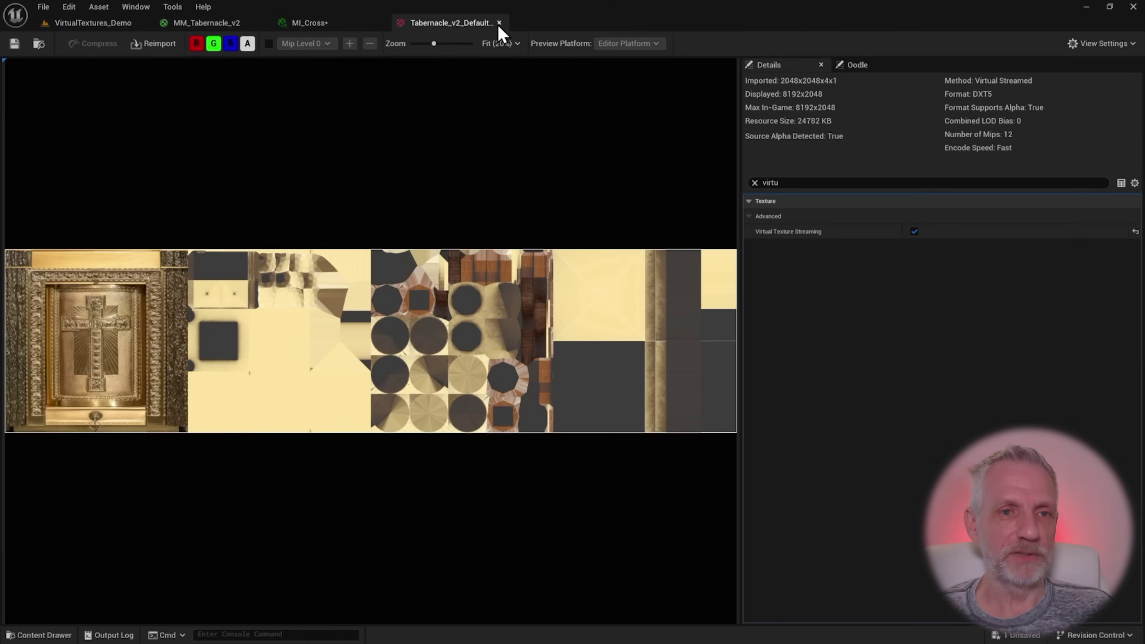
{"action": "left_click", "coordinate": [500, 23]}
{"action": "key", "text": "ctrl+space"}
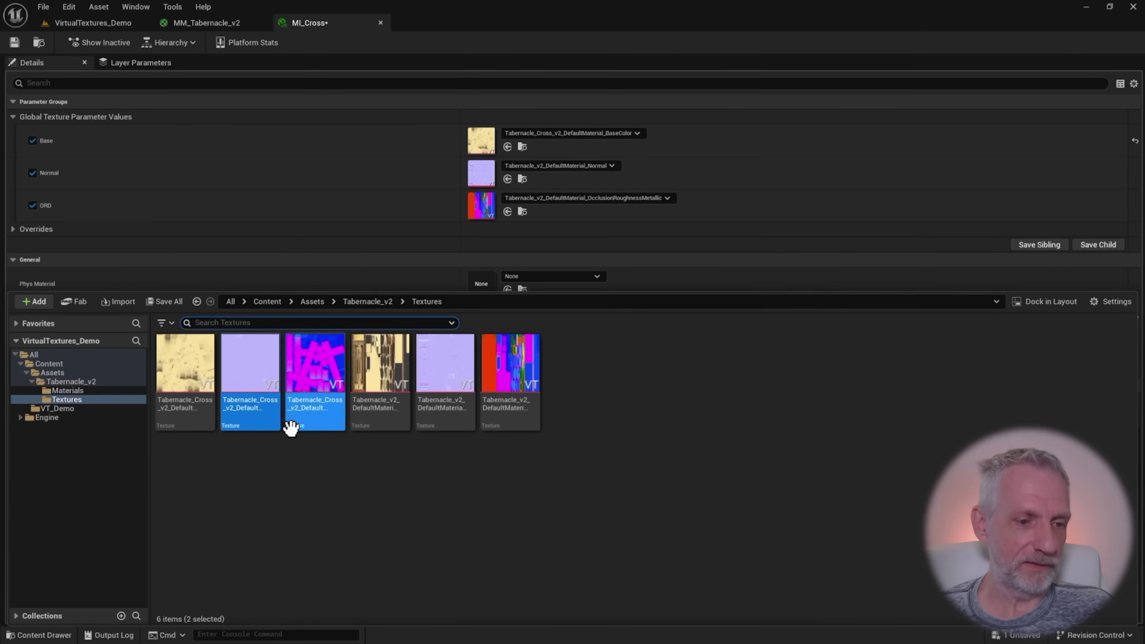
{"action": "left_click_drag", "start_coordinate": [291, 428], "coordinate": [496, 190]}
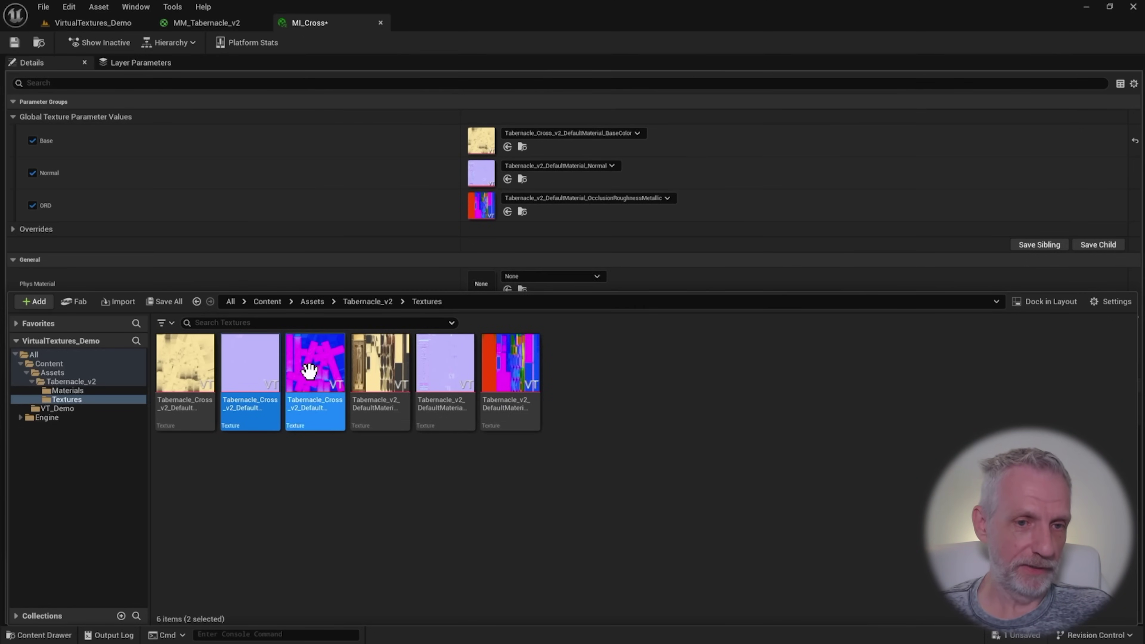
{"action": "left_click_drag", "start_coordinate": [309, 370], "coordinate": [478, 200]}
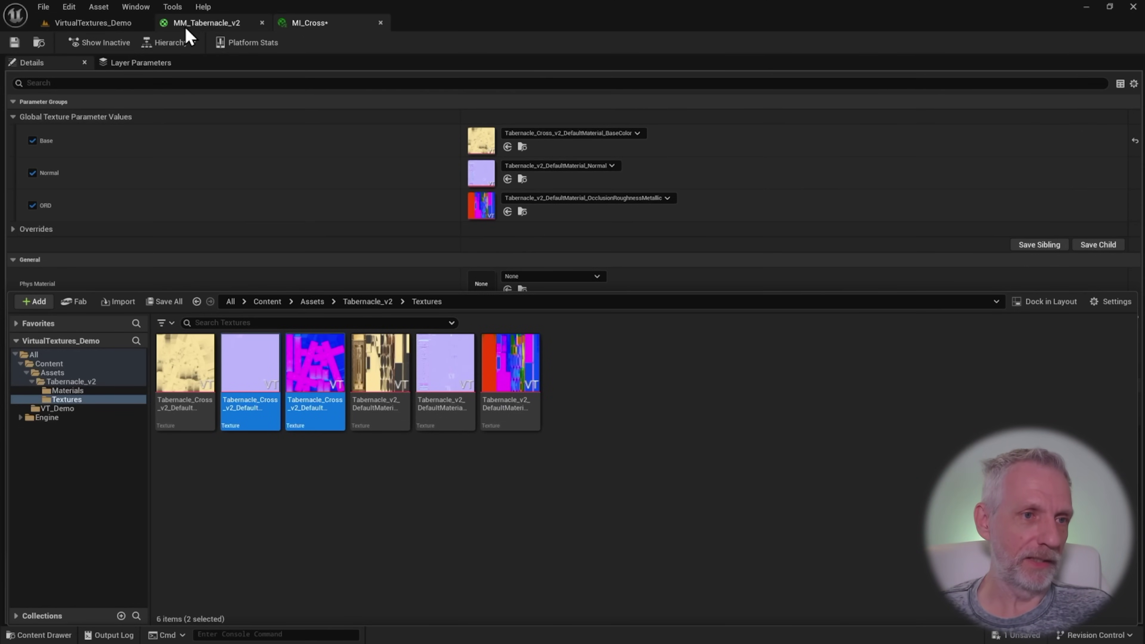
{"action": "left_click", "coordinate": [88, 22]}
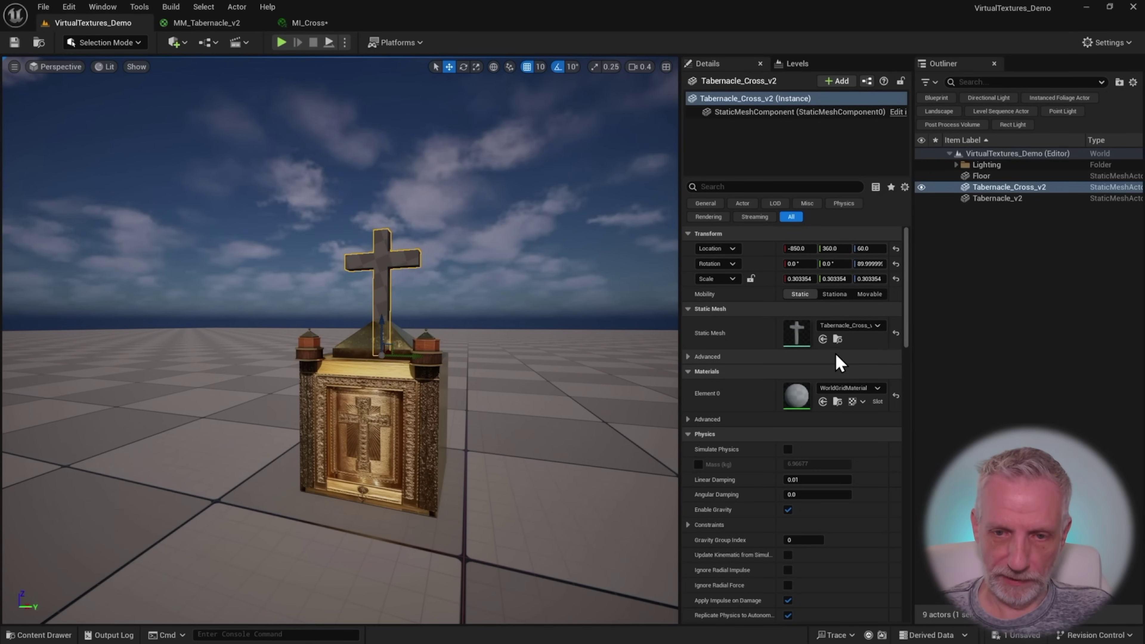
{"action": "left_click", "coordinate": [837, 339]}
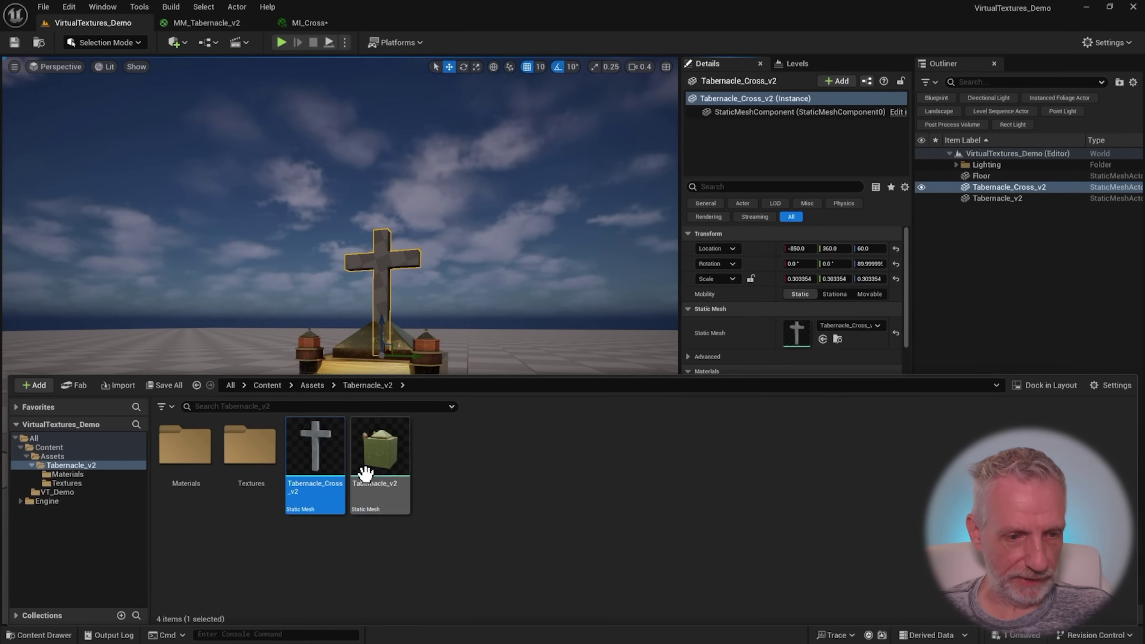
Assign MI_Cross to Tabernacle_Cross_v2's Element 0 slot so the cross renders gold, then save all
{"action": "double_click", "coordinate": [326, 454]}
{"action": "key", "text": "ctrl+space"}
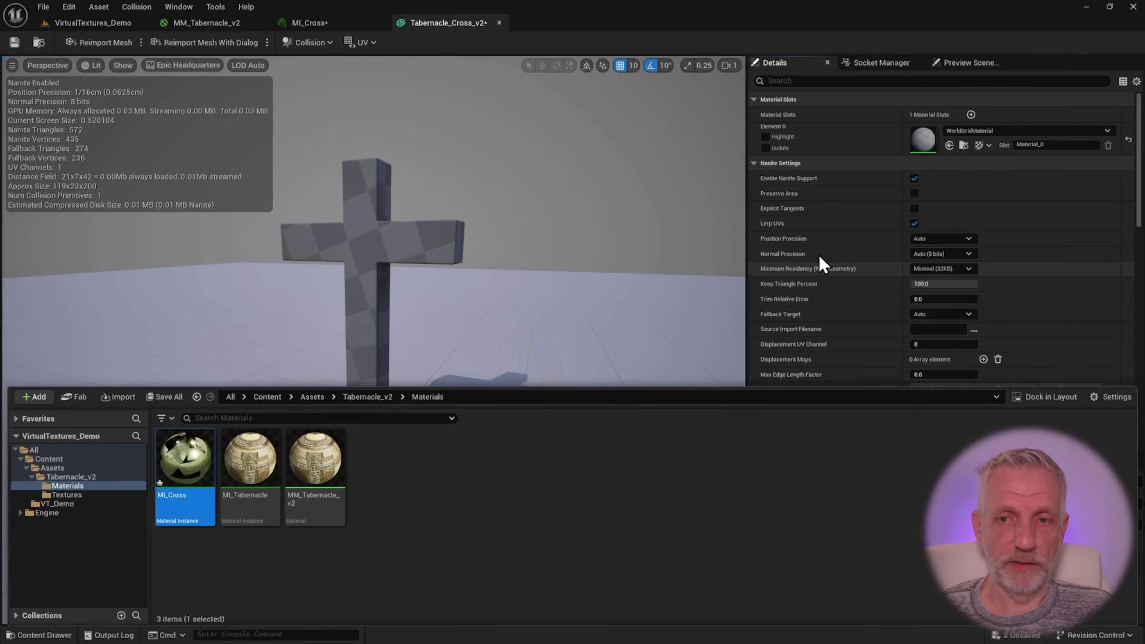
{"action": "left_click", "coordinate": [950, 146]}
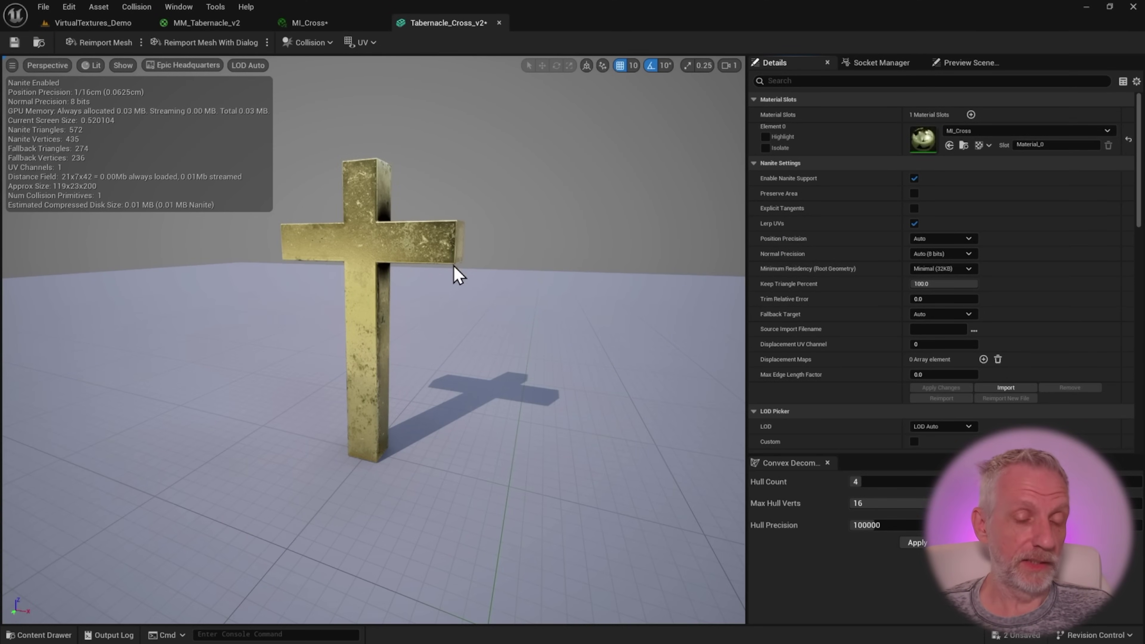
{"action": "left_click_drag", "start_coordinate": [458, 275], "coordinate": [582, 280]}
{"action": "key", "text": "ctrl+s"}
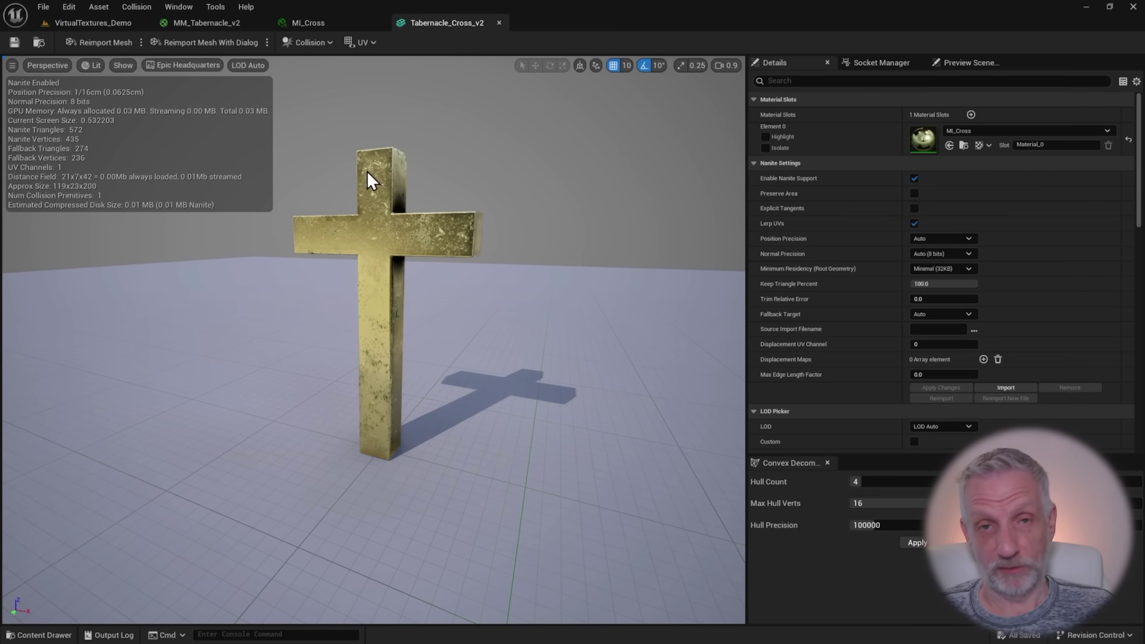
Filter Project Settings by 'virtual texture' to show virtual texture and import support enabled, then return to the level
{"action": "left_click", "coordinate": [72, 8]}
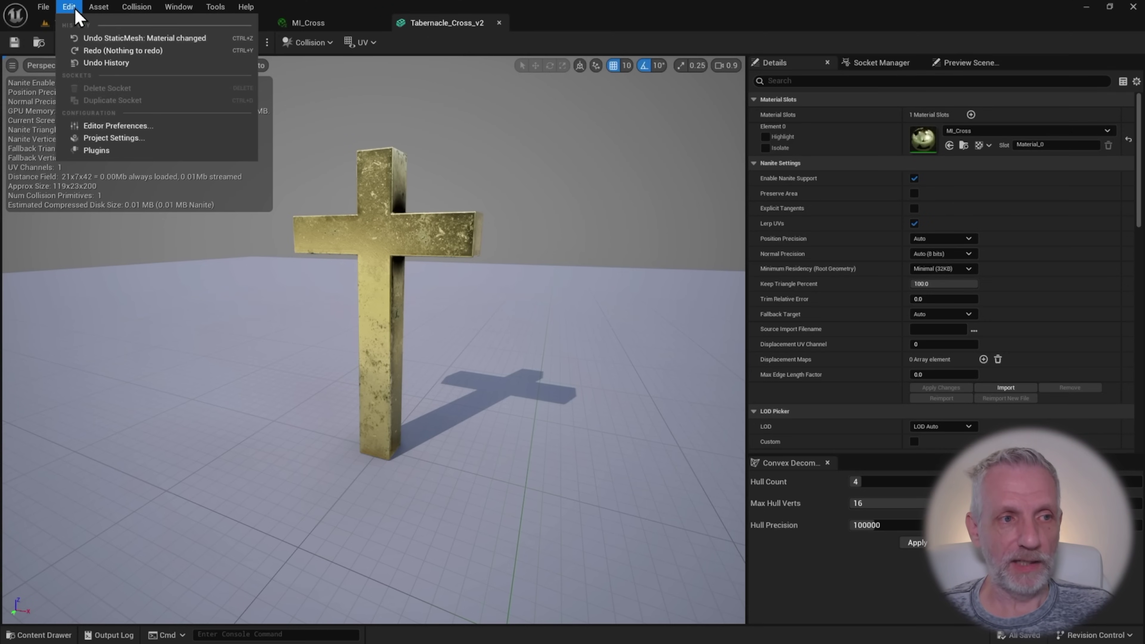
{"action": "left_click", "coordinate": [154, 143]}
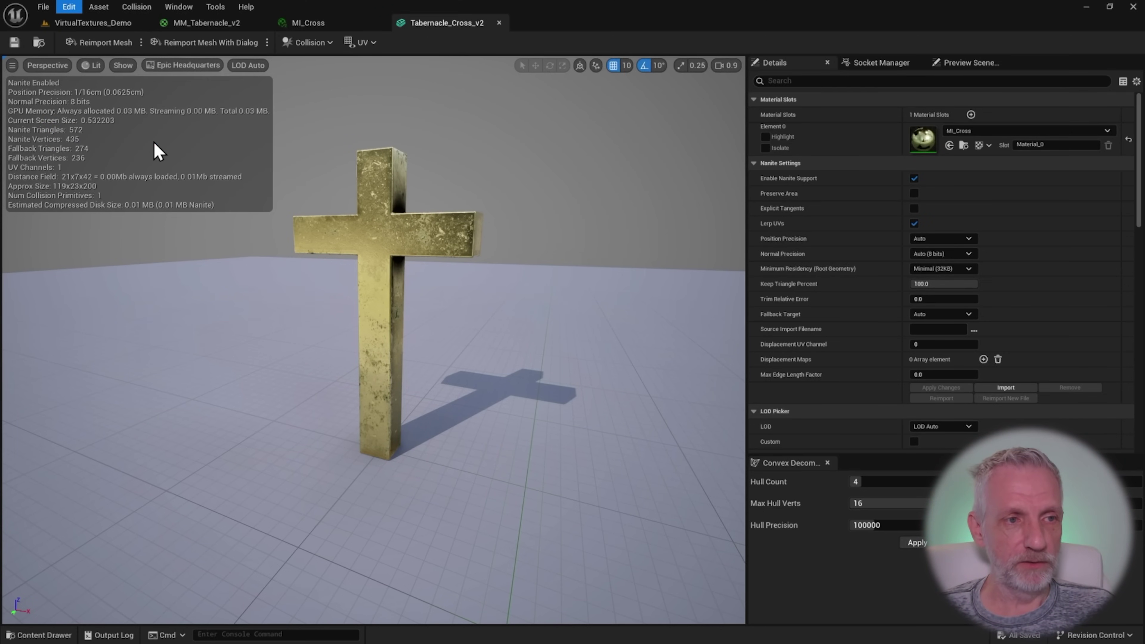
{"action": "type", "text": "virtual texture"}
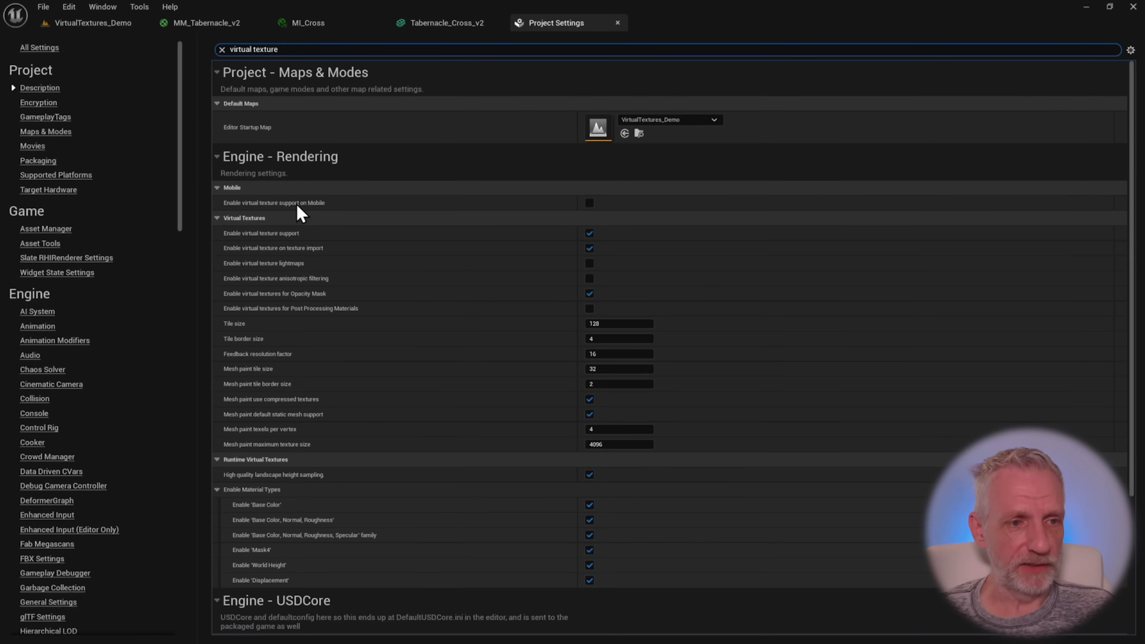
{"action": "mouse_move", "coordinate": [258, 208]}
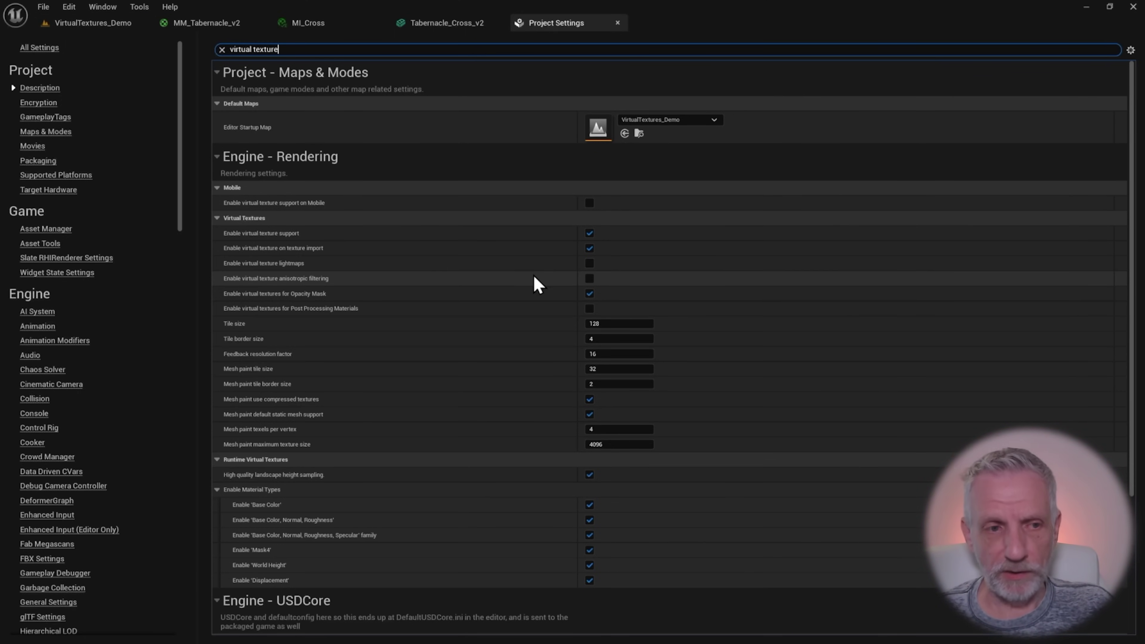
{"action": "left_click", "coordinate": [100, 25]}
Open the Content Drawer on the Textures folder holding the six virtual textures
{"action": "key", "text": "ctrl+space"}
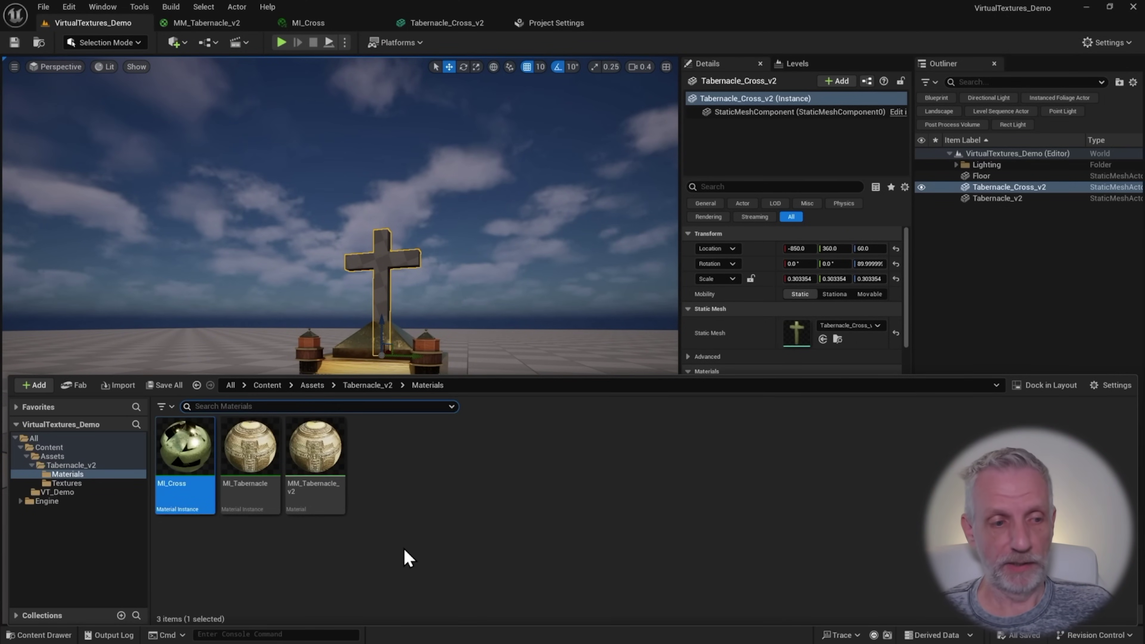
{"action": "left_click", "coordinate": [90, 483]}
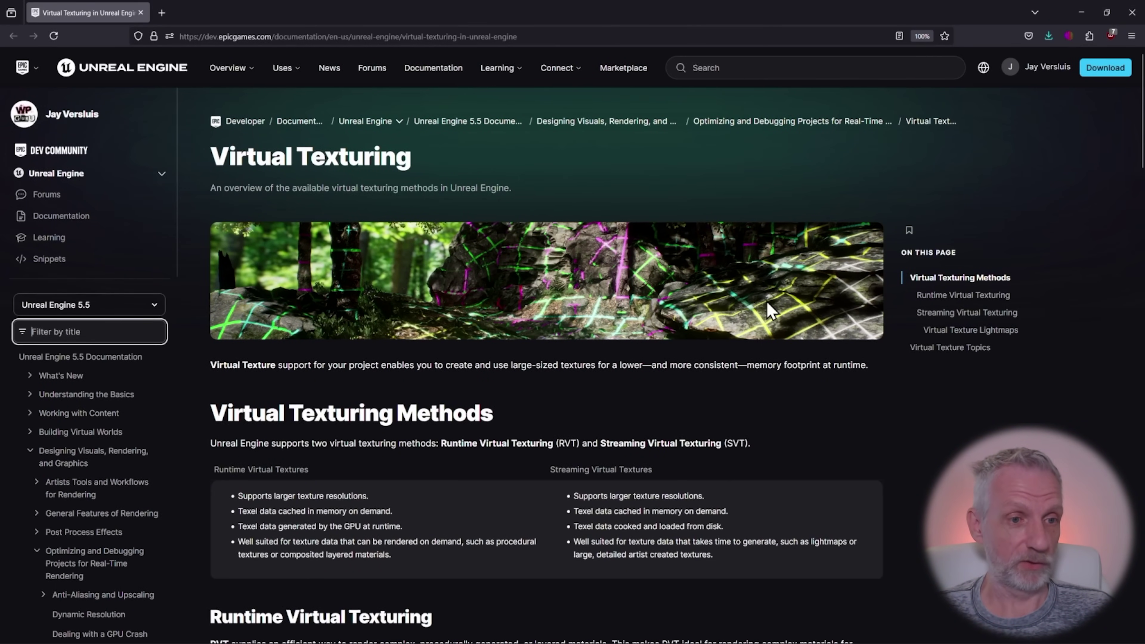
{"action": "scroll", "coordinate": [902, 443], "scroll_direction": "down", "scroll_amount": 3}
{"action": "scroll", "coordinate": [902, 443], "scroll_direction": "down", "scroll_amount": 5}
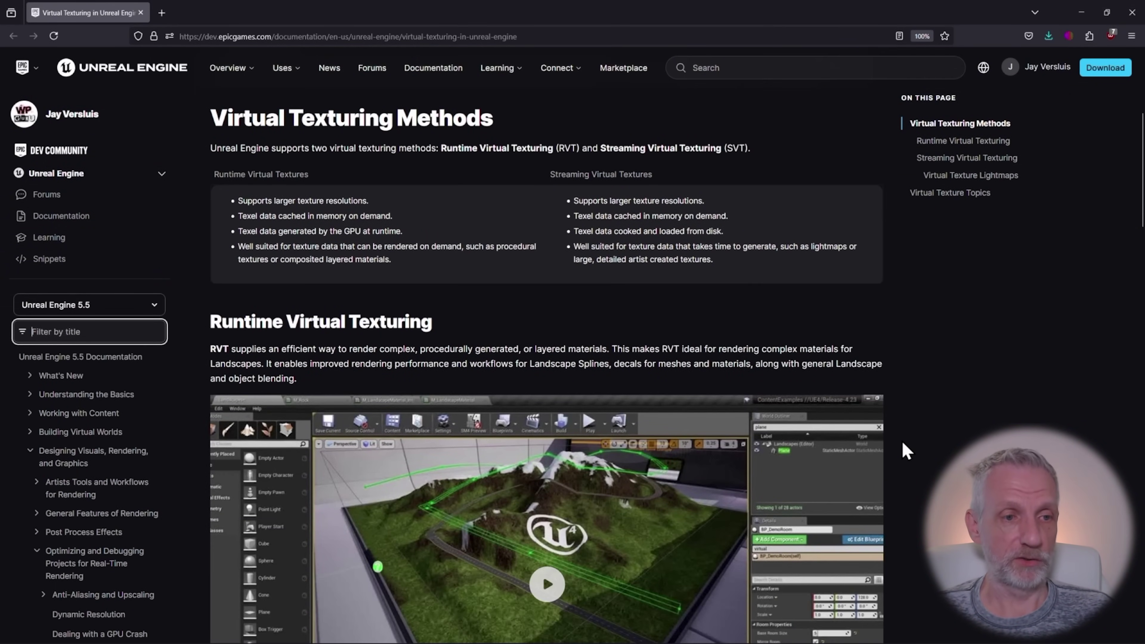
{"action": "scroll", "coordinate": [902, 443], "scroll_direction": "up", "scroll_amount": 8}
{"action": "scroll", "coordinate": [902, 444], "scroll_direction": "down", "scroll_amount": 3}
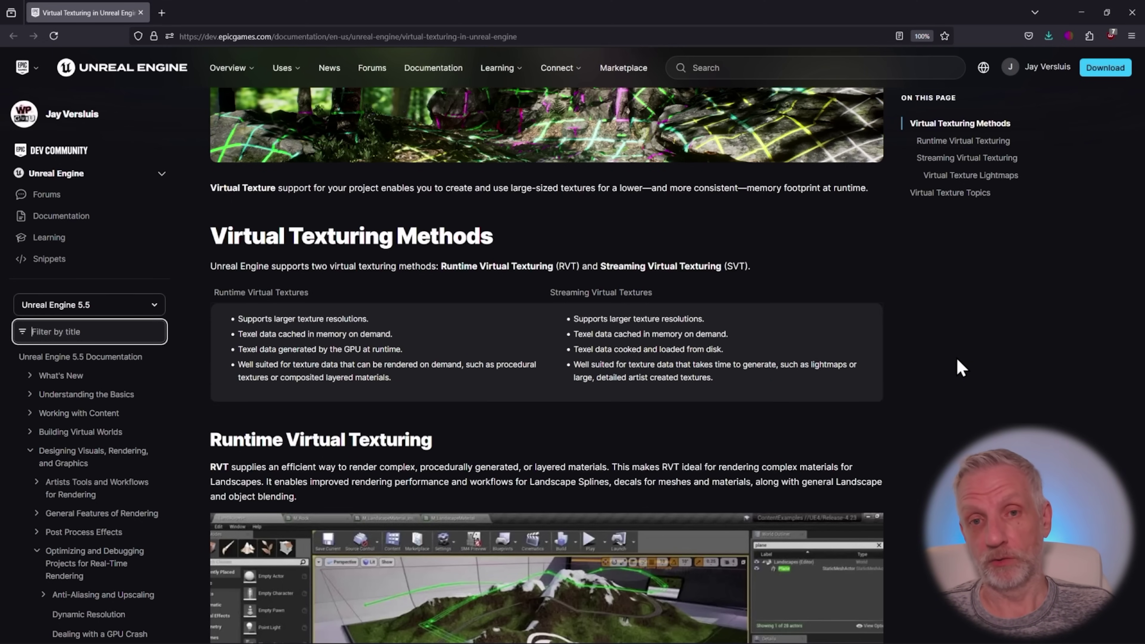
{"action": "scroll", "coordinate": [956, 357], "scroll_direction": "up", "scroll_amount": 4}
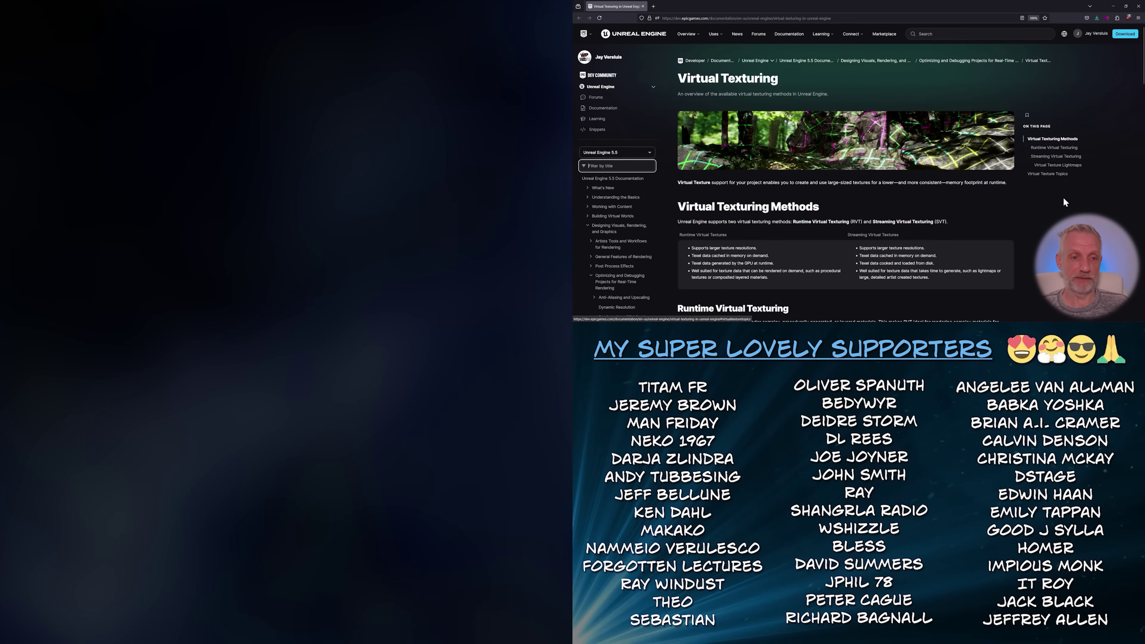
{"action": "scroll", "coordinate": [1063, 199], "scroll_direction": "down", "scroll_amount": 2}
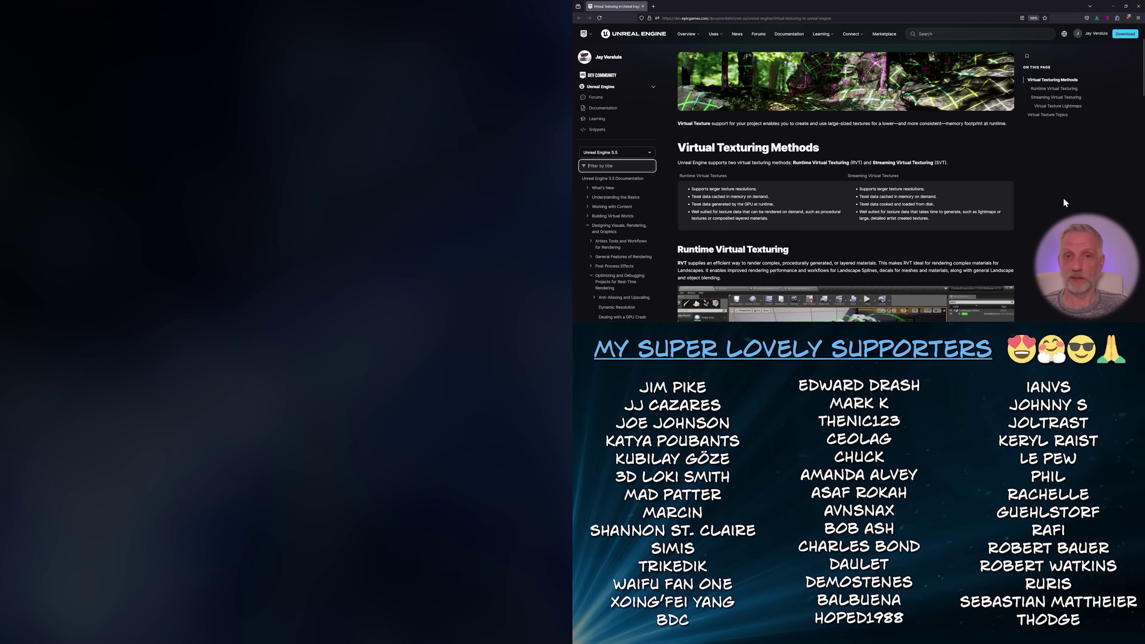